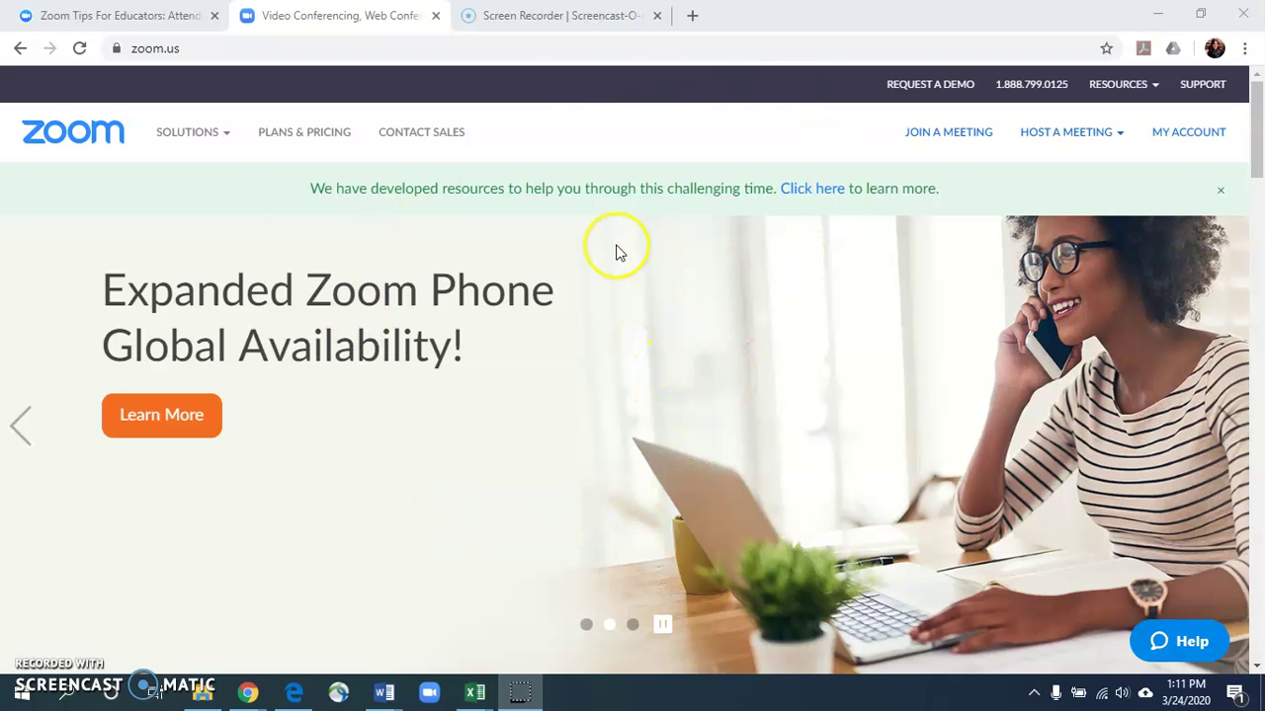
Open the account's Usage report from the Reports section and look over the listed meetings.
left_click(198, 49)
left_click(671, 141)
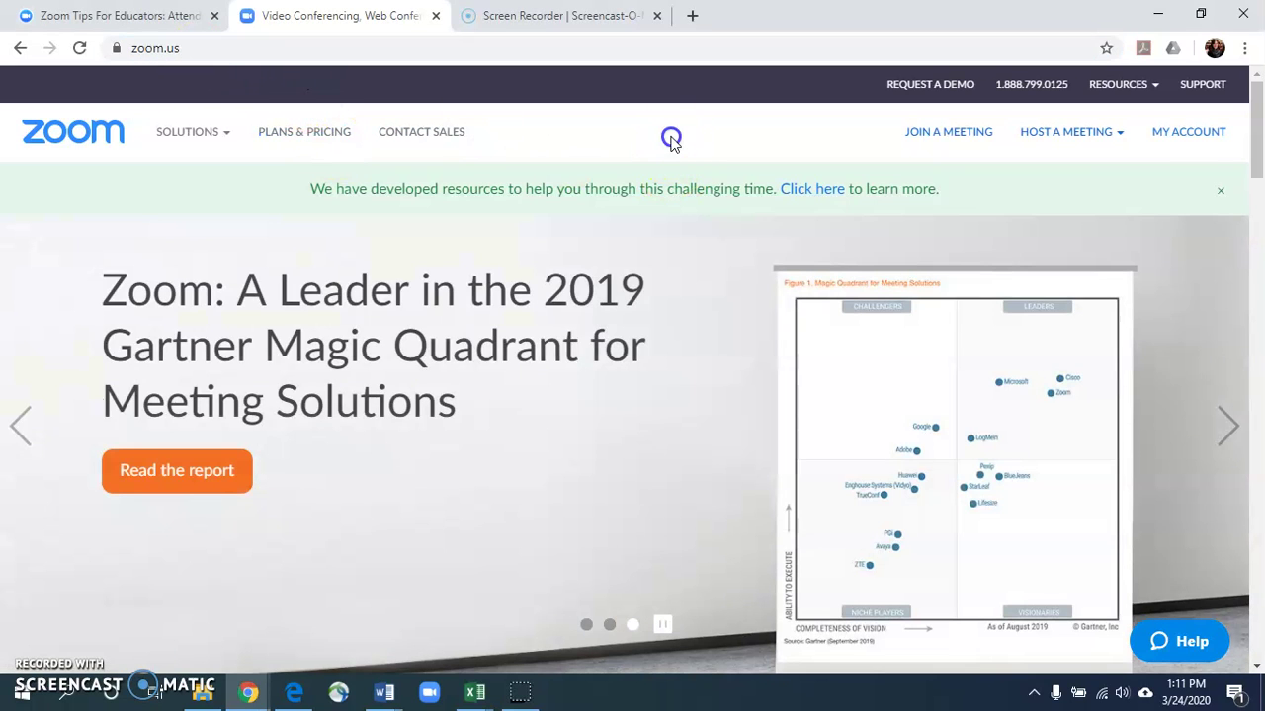
left_click(1194, 144)
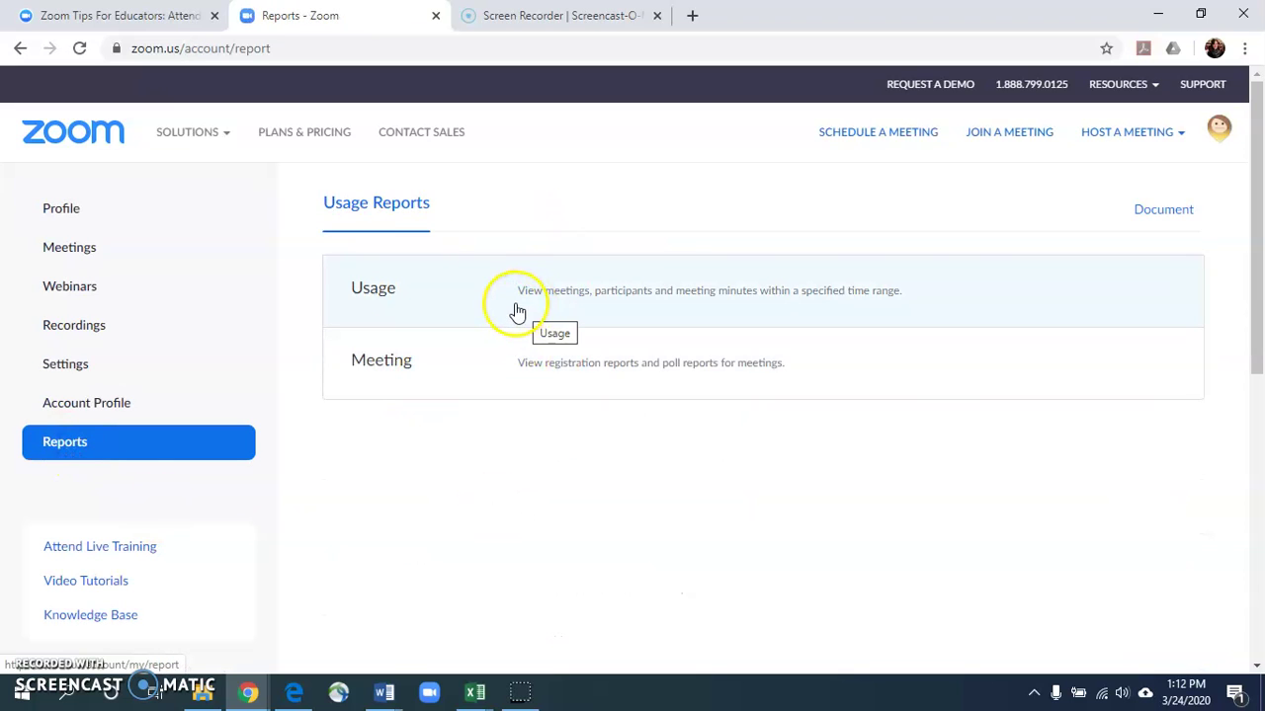
left_click(393, 297)
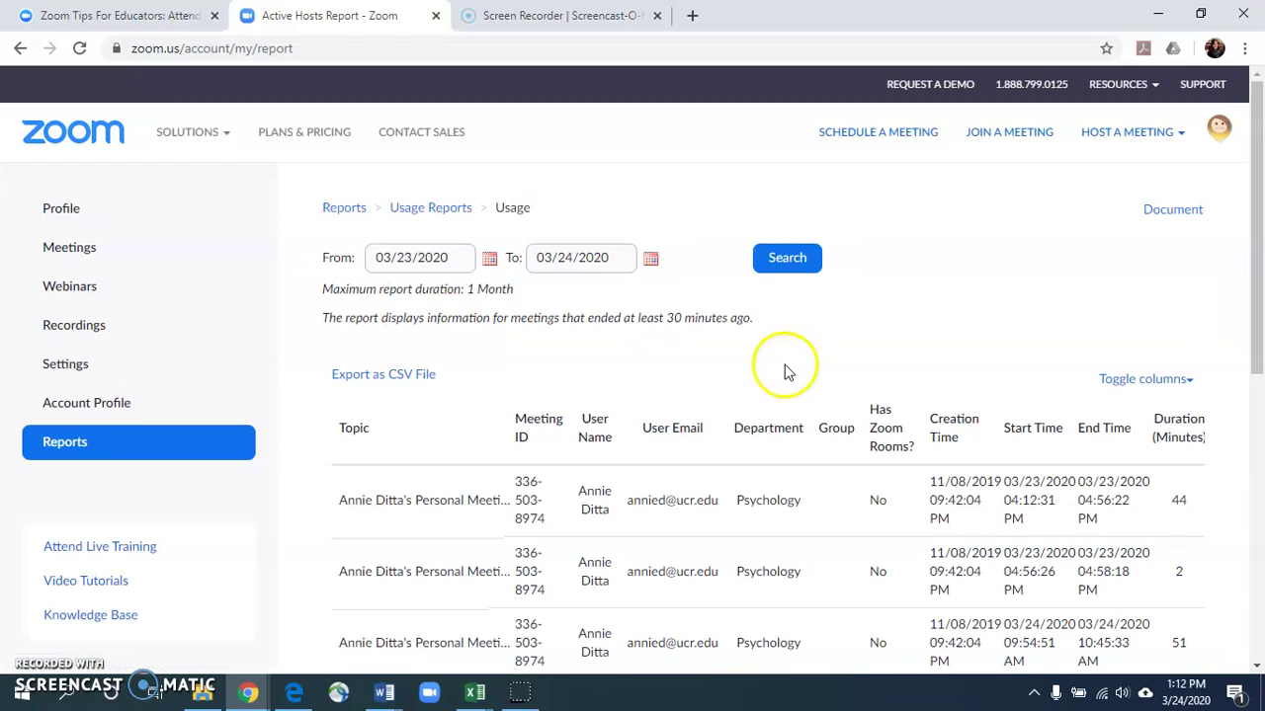
scroll(906, 350, "down", 2)
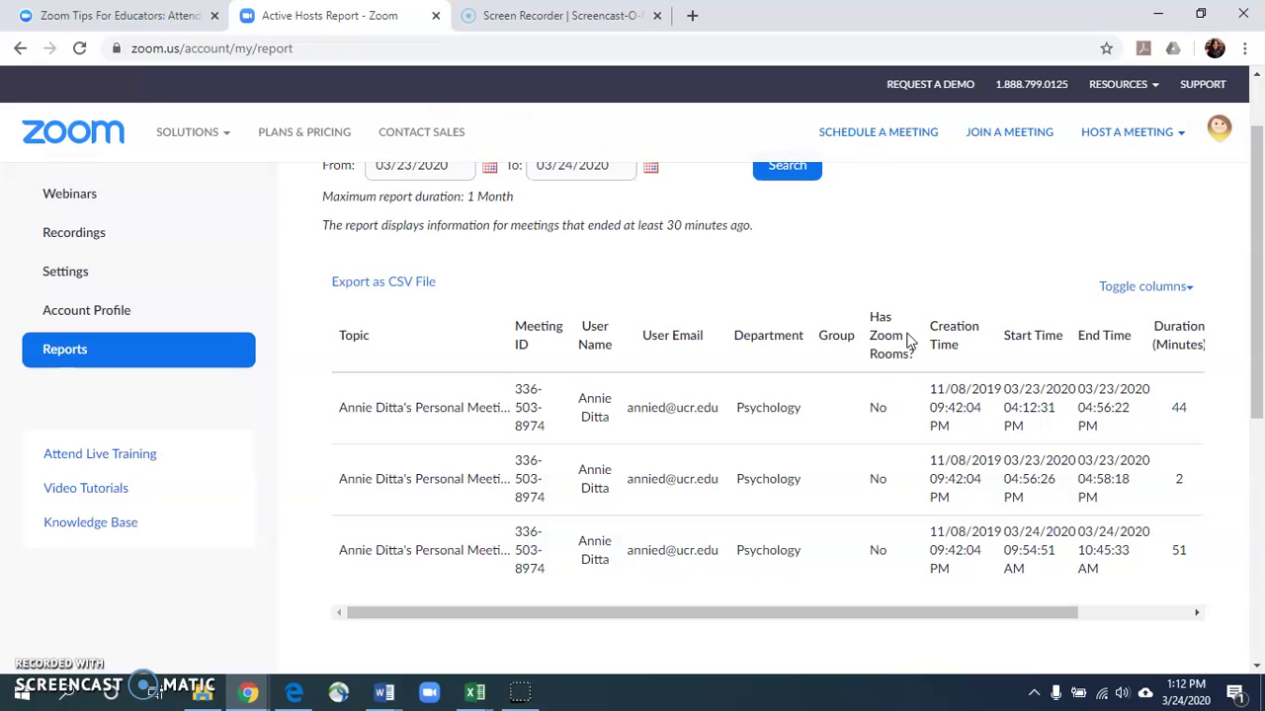
scroll(689, 413, "up", 2)
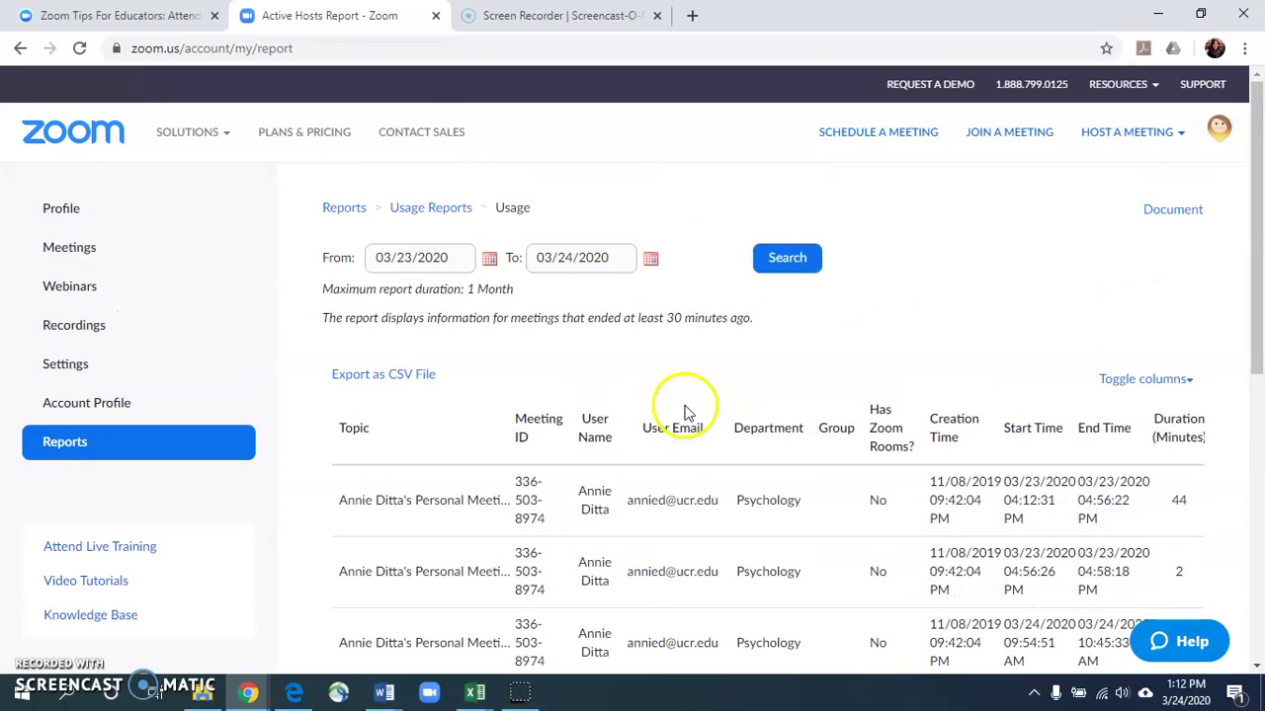
Check the report's duration and availability notes, set the start date to 03/16/2020 and search.
left_click(422, 259)
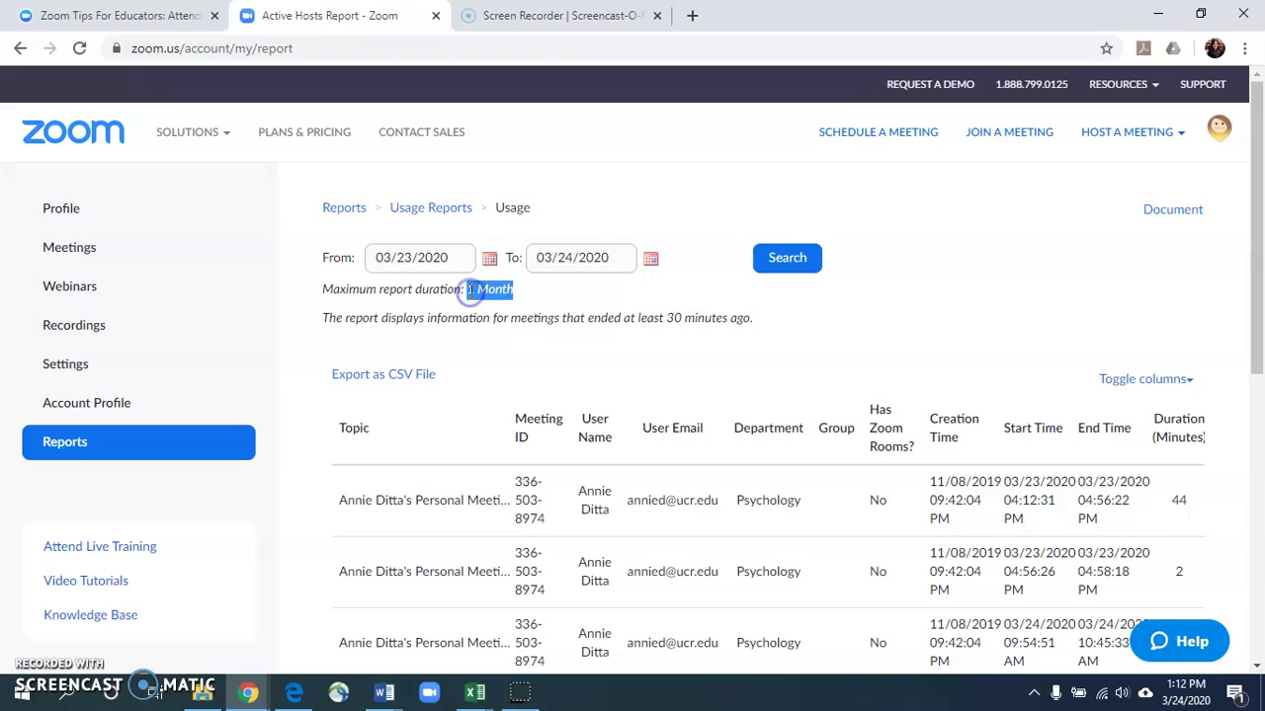
left_click_drag(755, 319, 614, 319)
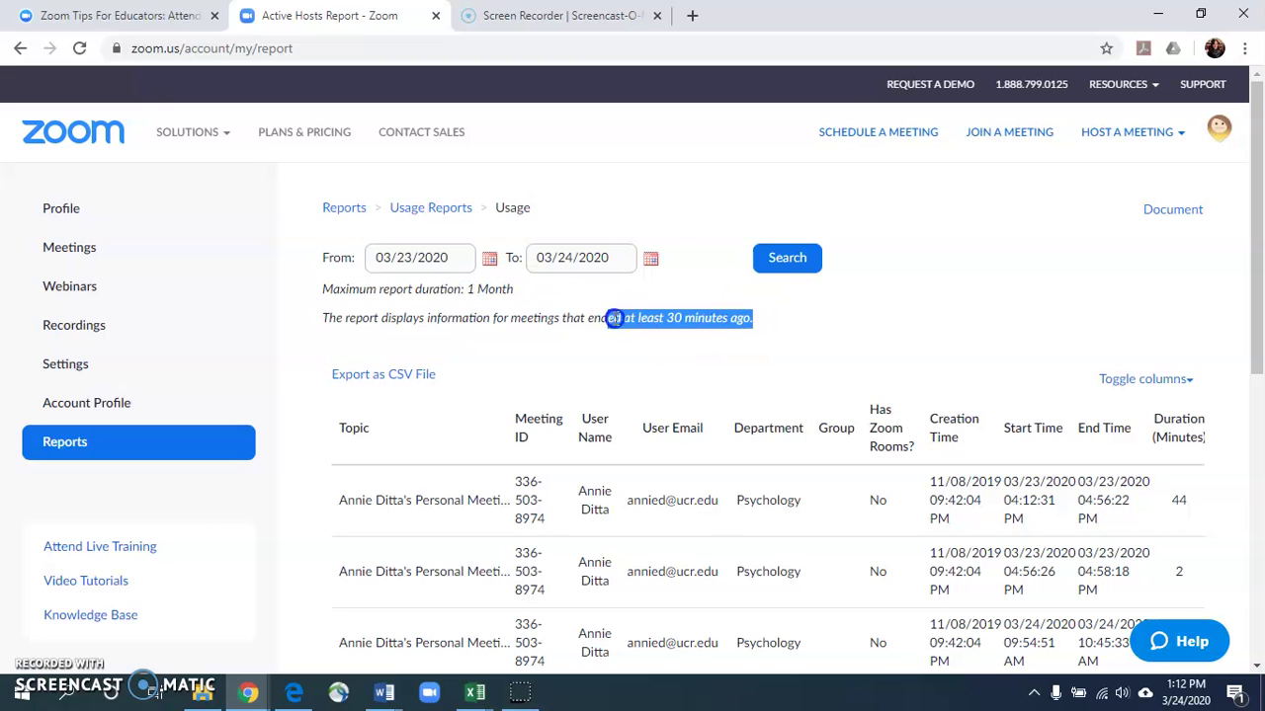
left_click(582, 355)
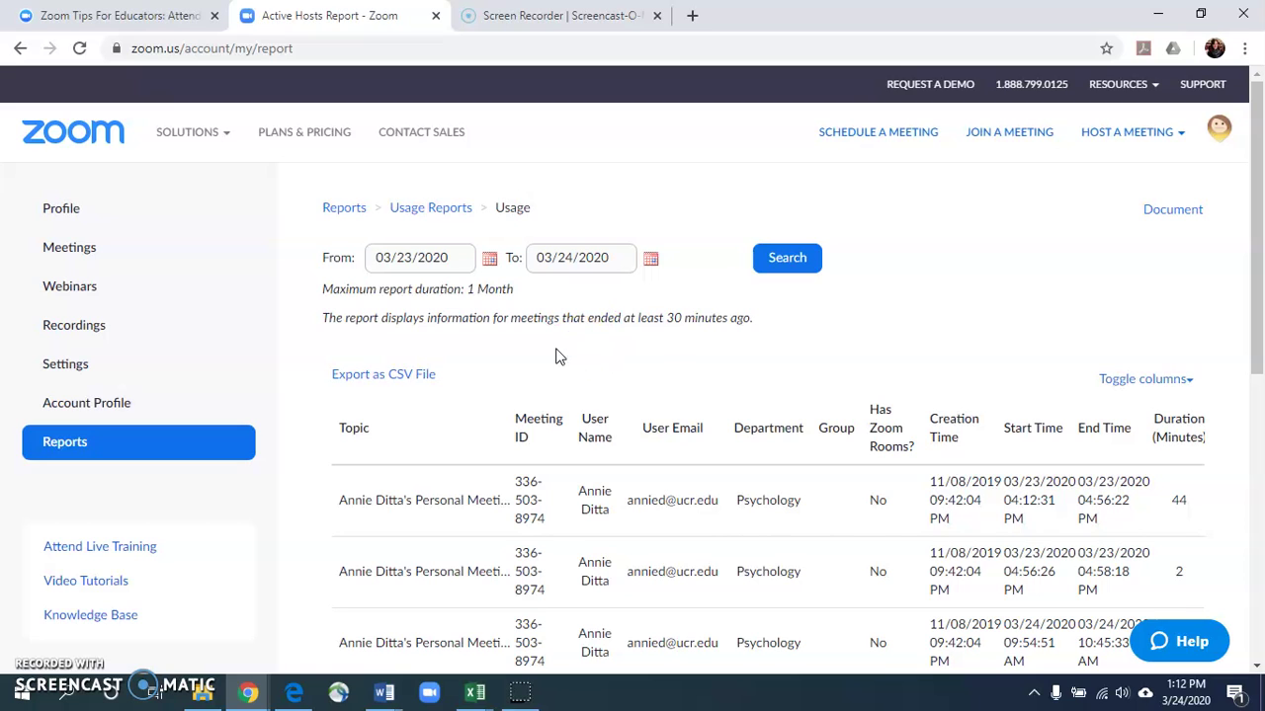
left_click(489, 258)
left_click(413, 372)
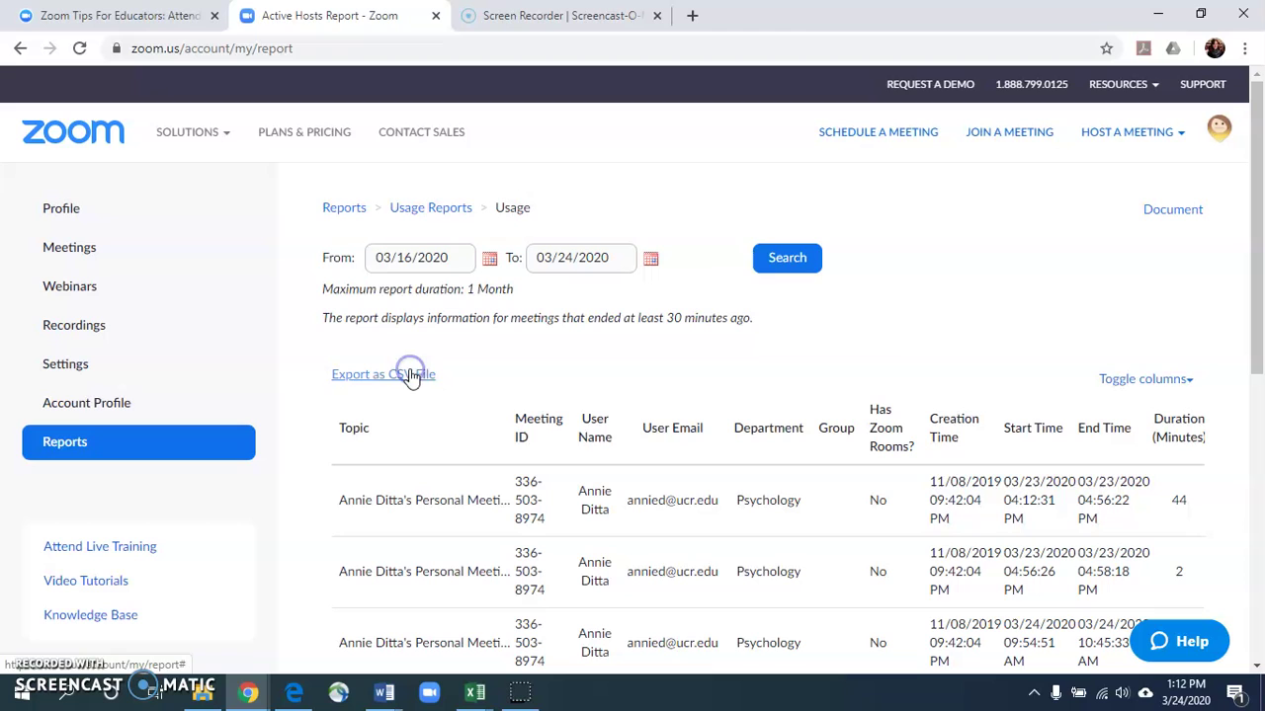
left_click(785, 259)
Examine the meetings on both pages of the report results, including the start time of the latest meeting.
scroll(824, 302, "down", 5)
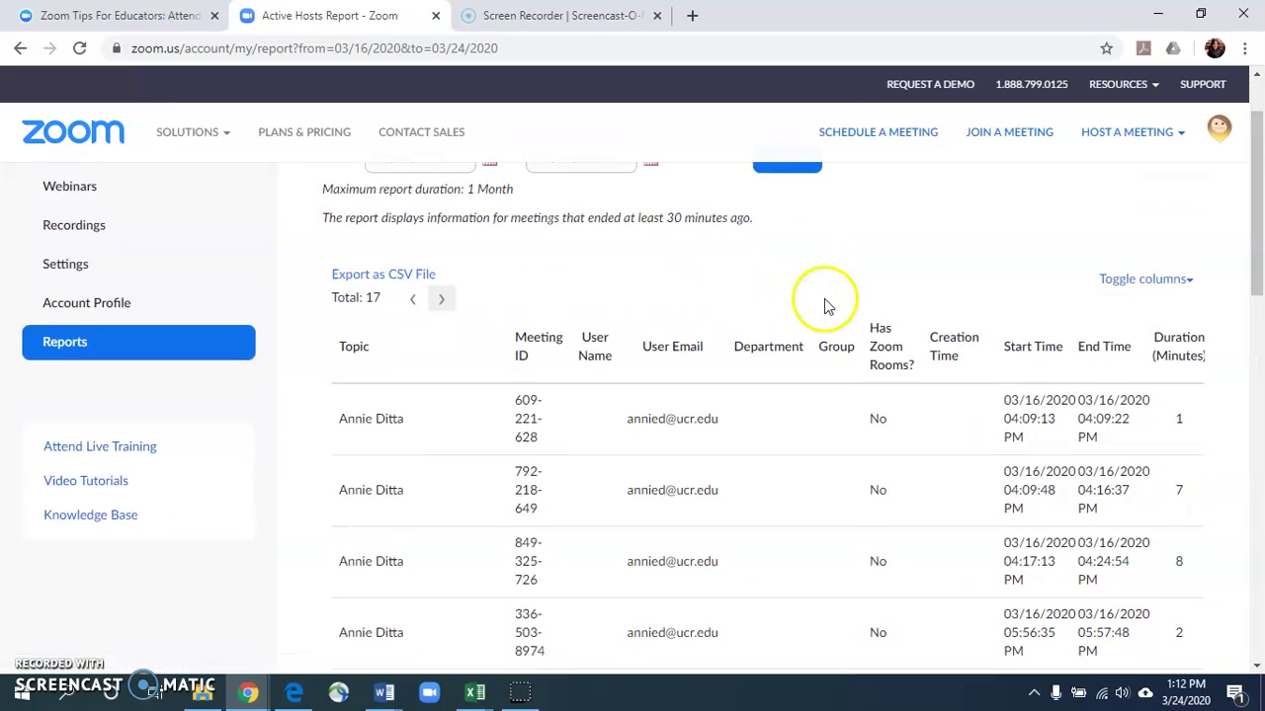
scroll(744, 366, "down", 9)
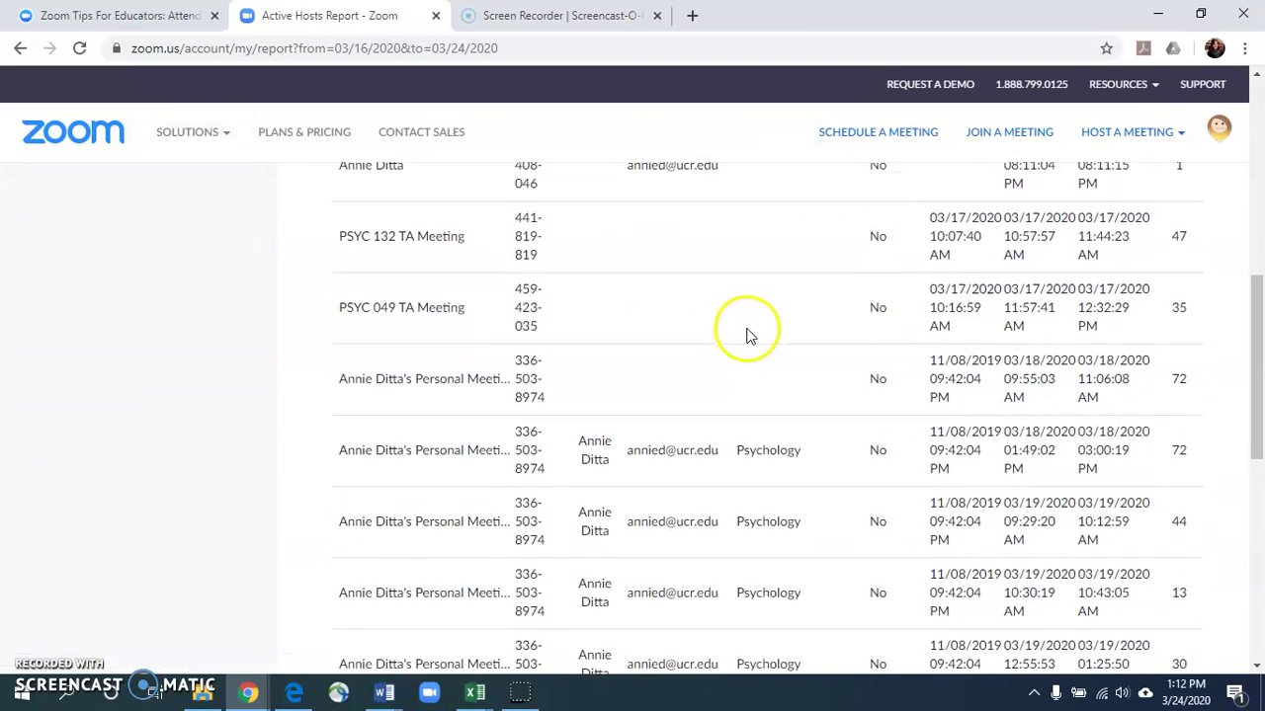
scroll(748, 330, "up", 8)
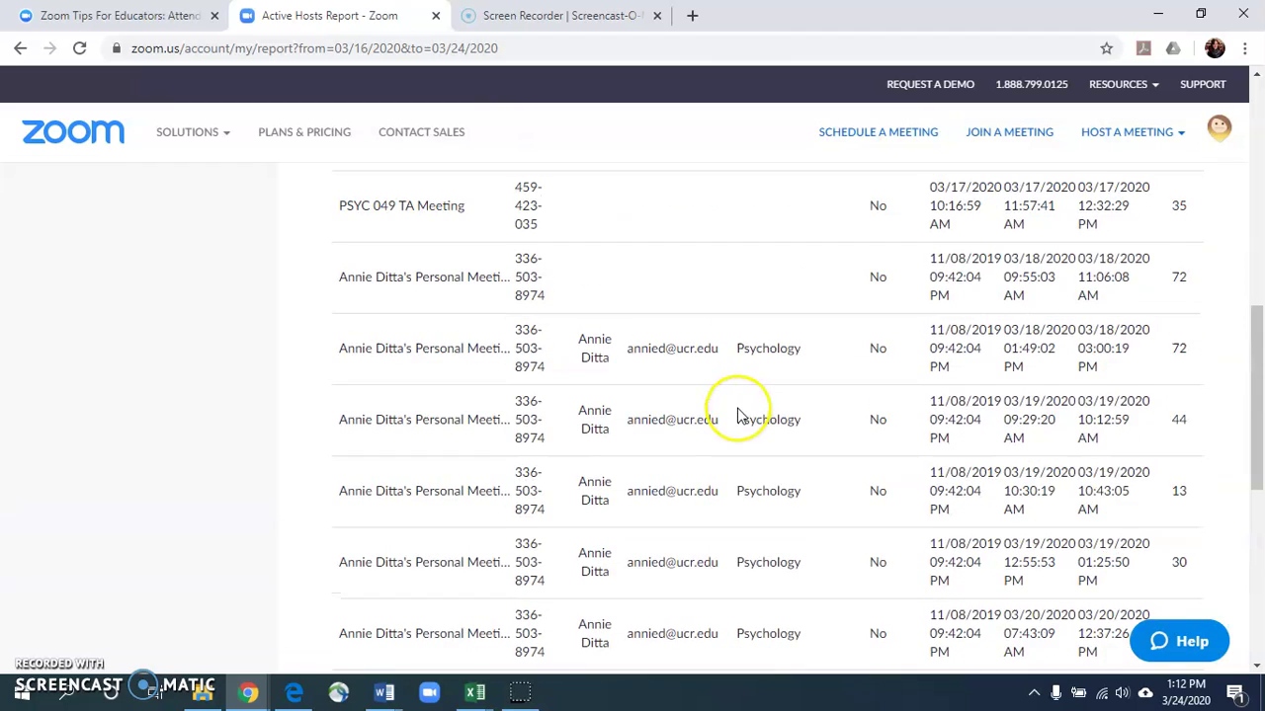
scroll(741, 415, "up", 3)
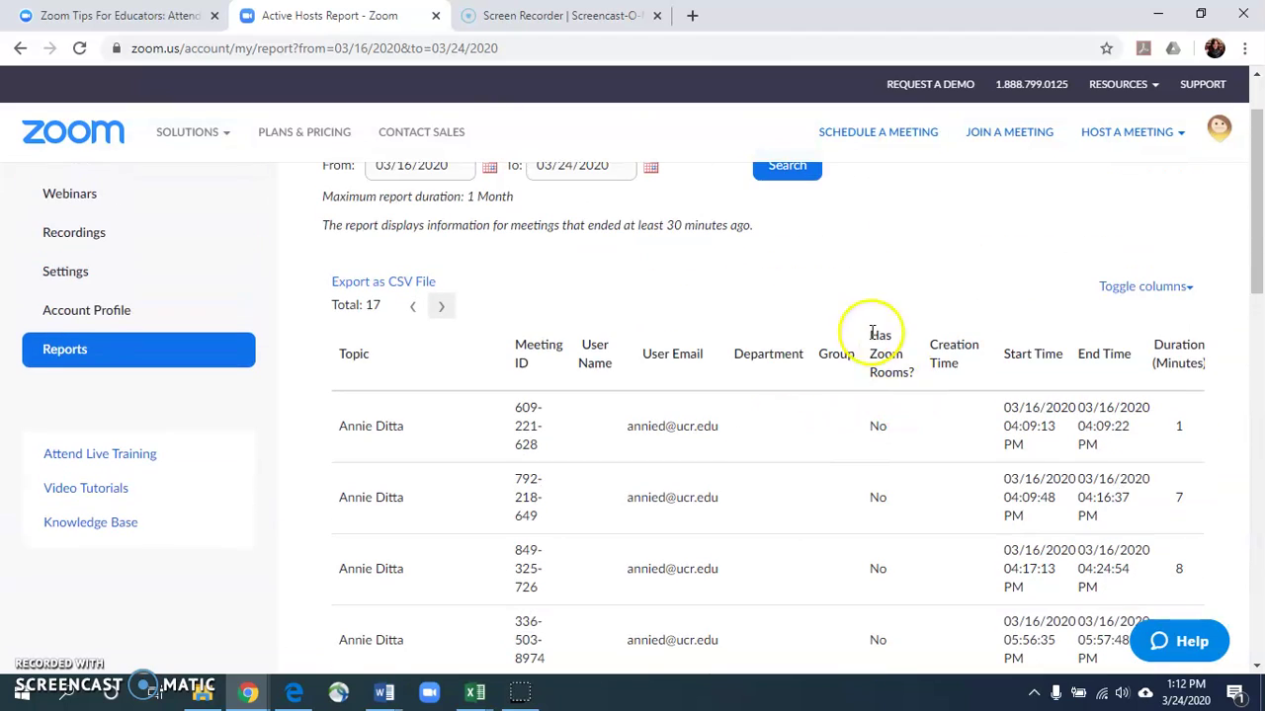
left_click(442, 309)
scroll(751, 445, "down", 1)
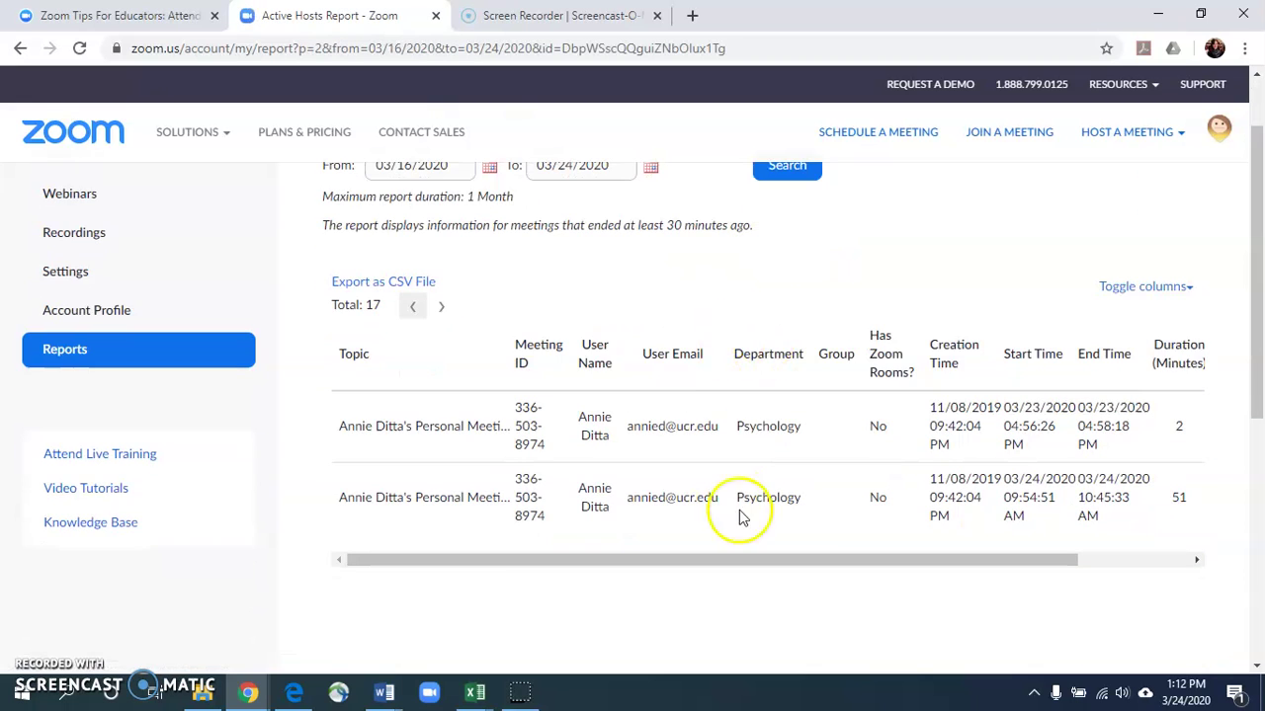
left_click_drag(1009, 479, 1069, 479)
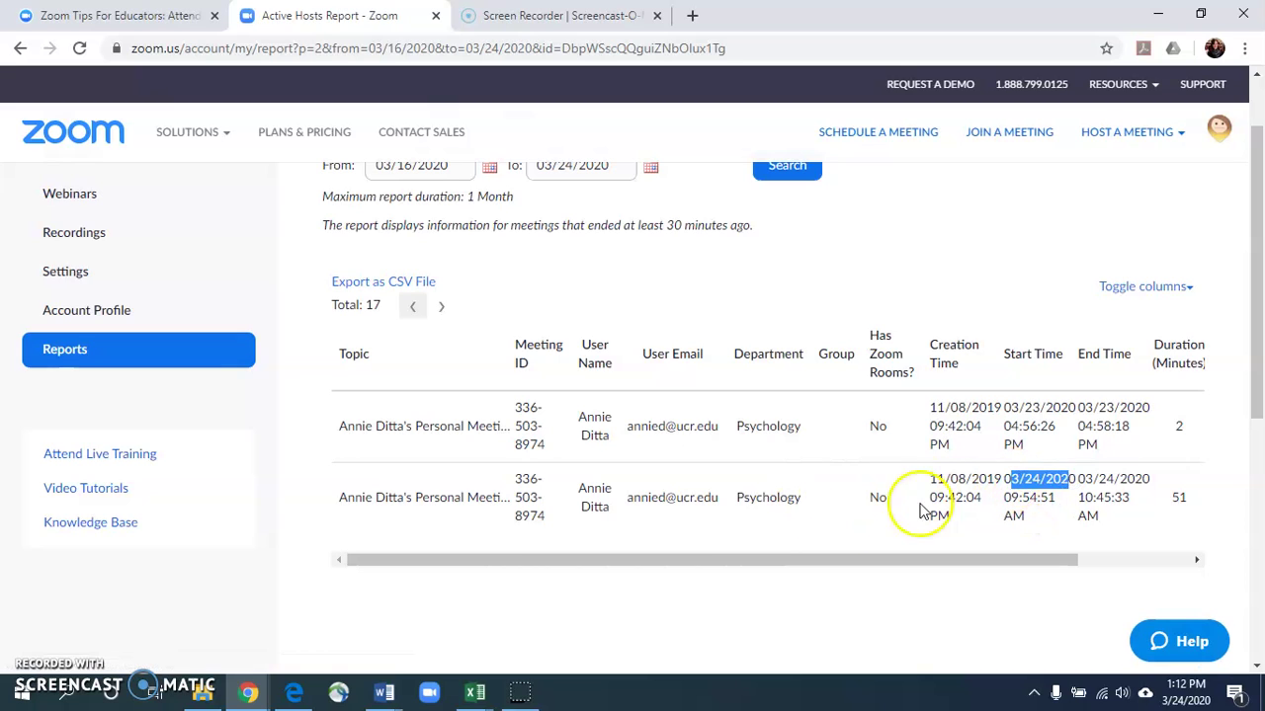
left_click(914, 510)
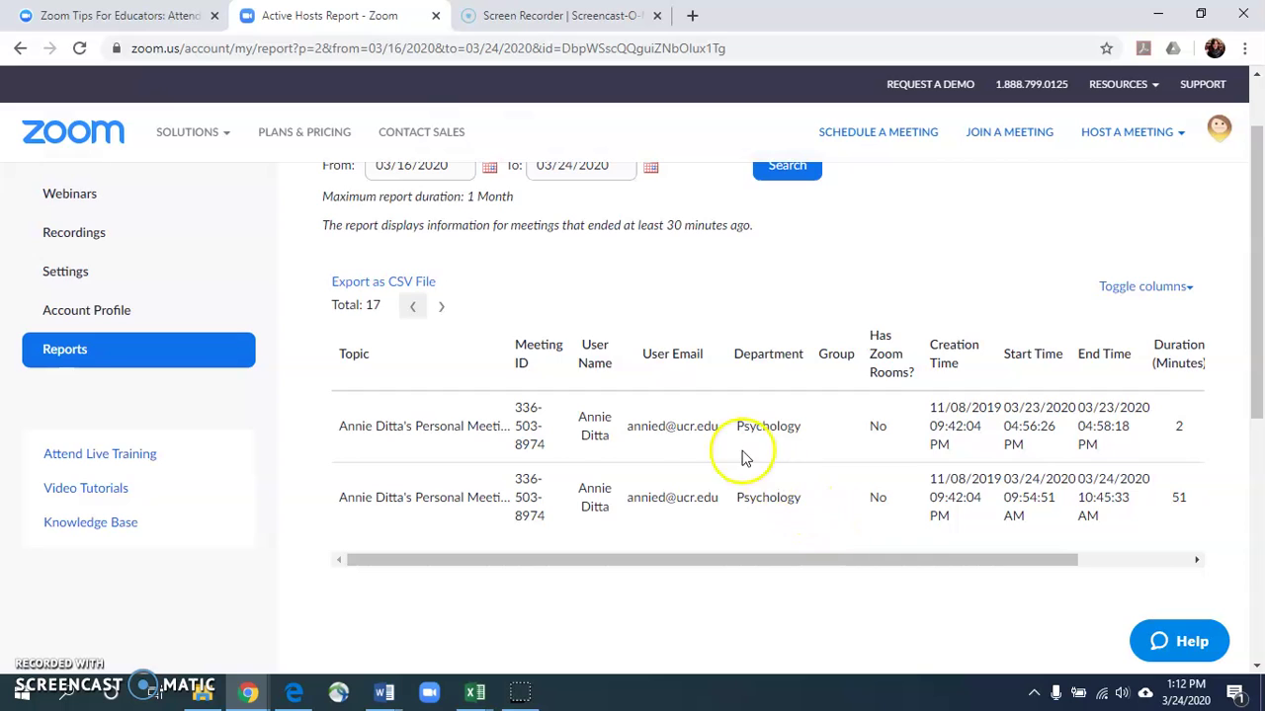
scroll(643, 497, "up", 2)
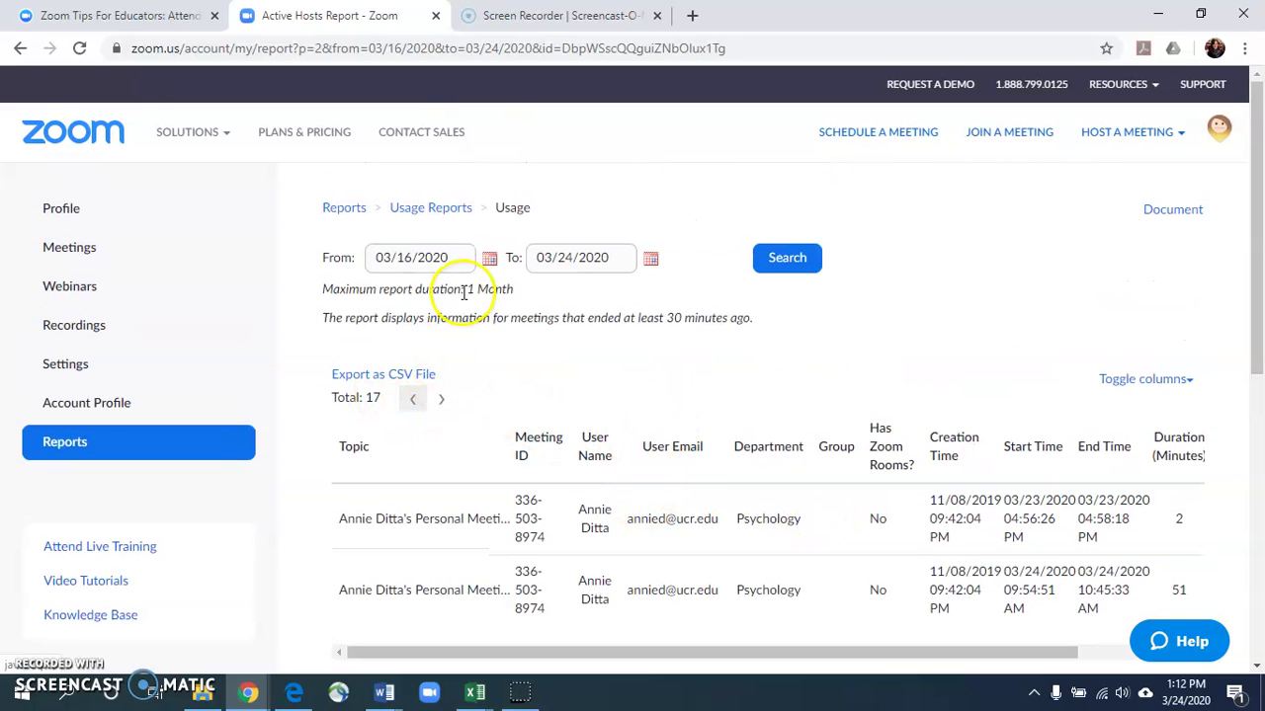
Set the report's start date to 03/23/2020 and run the search again.
left_click(488, 258)
left_click(407, 390)
left_click(785, 255)
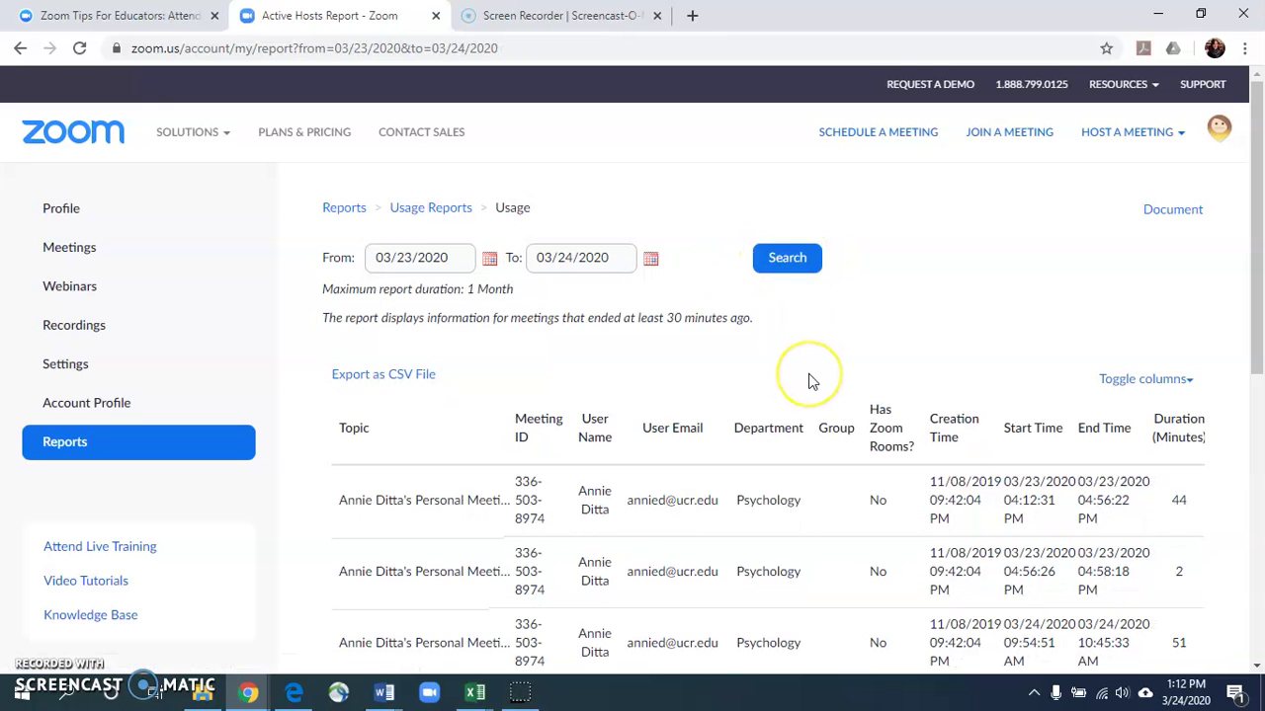
Open the participant list of the 03/24/2020 meeting from the report's Participants column.
scroll(809, 380, "down", 1)
scroll(787, 361, "down", 1)
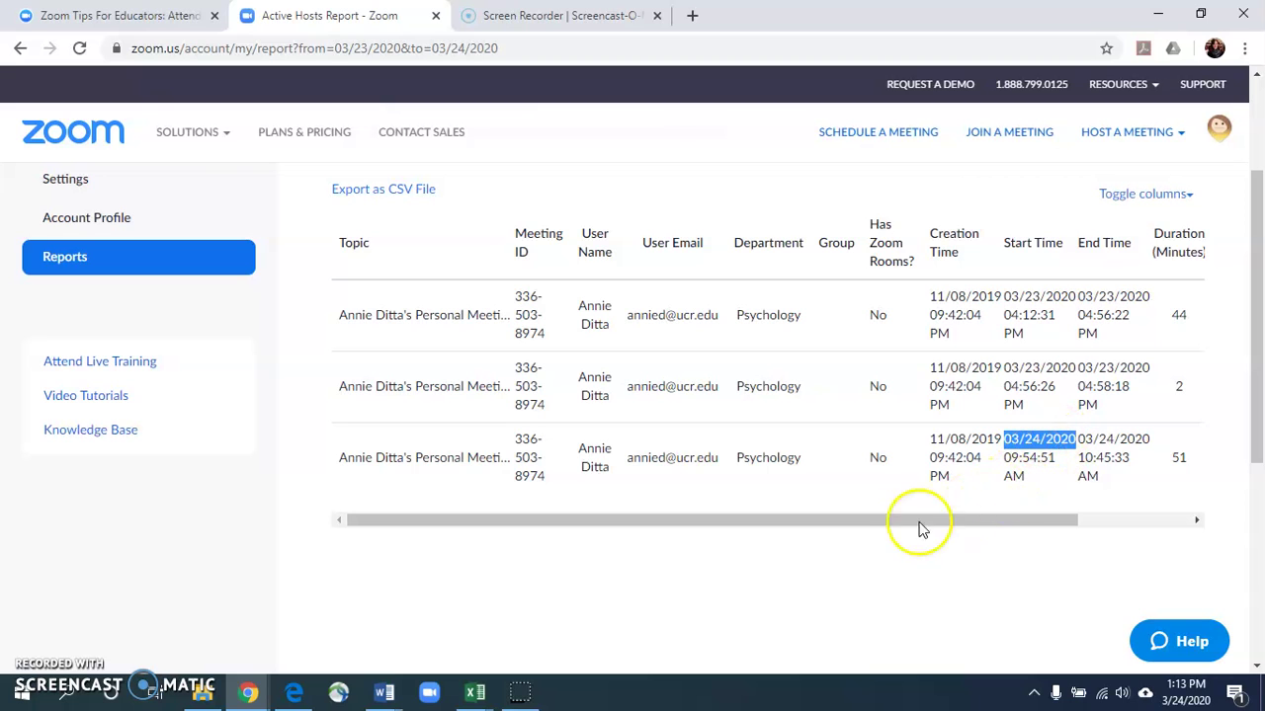
left_click_drag(851, 523, 1061, 521)
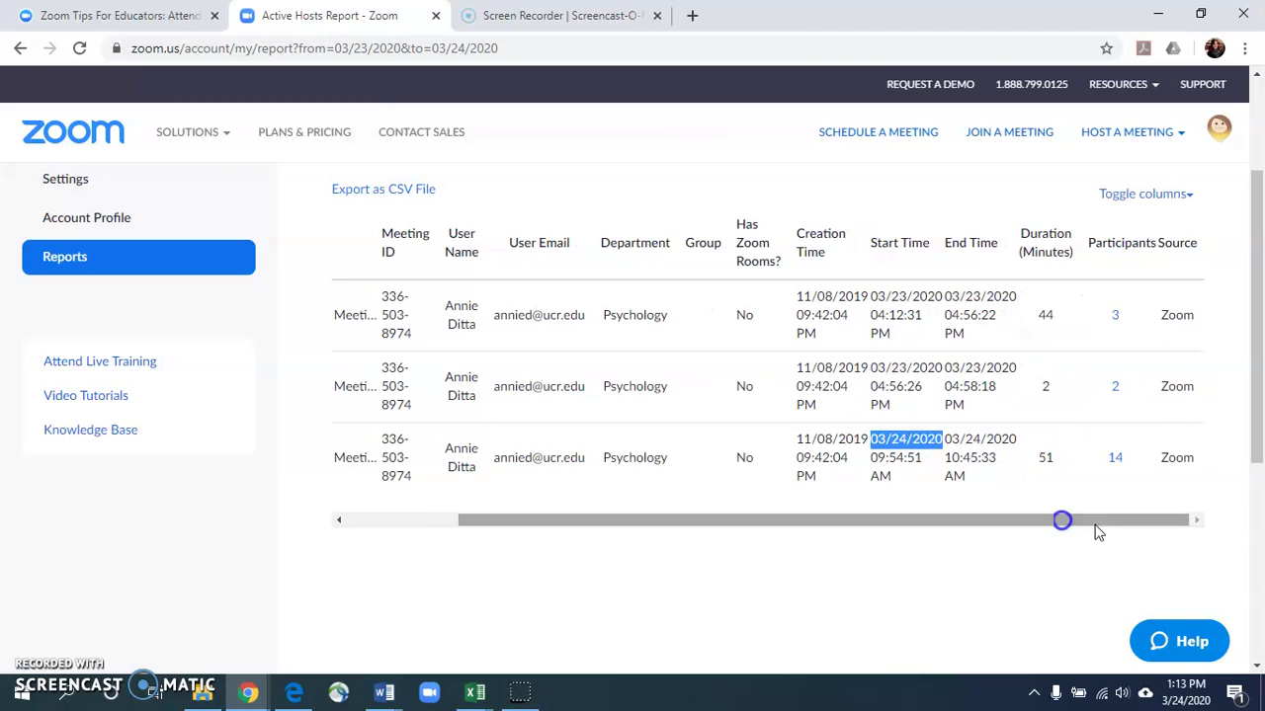
left_click(1112, 476)
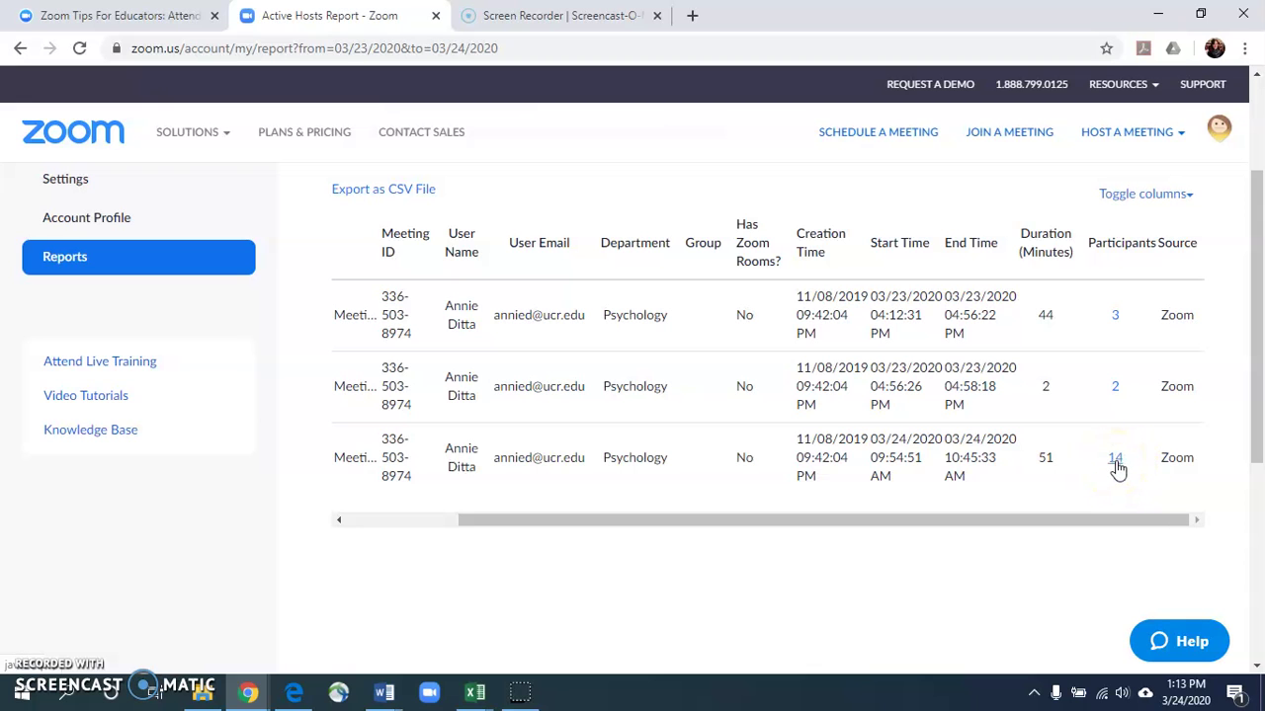
left_click(1115, 459)
Examine the participants' names, e-mails, join and leave times, durations and attentiveness scores, including repeated entries for the same person.
scroll(1201, 331, "down", 2)
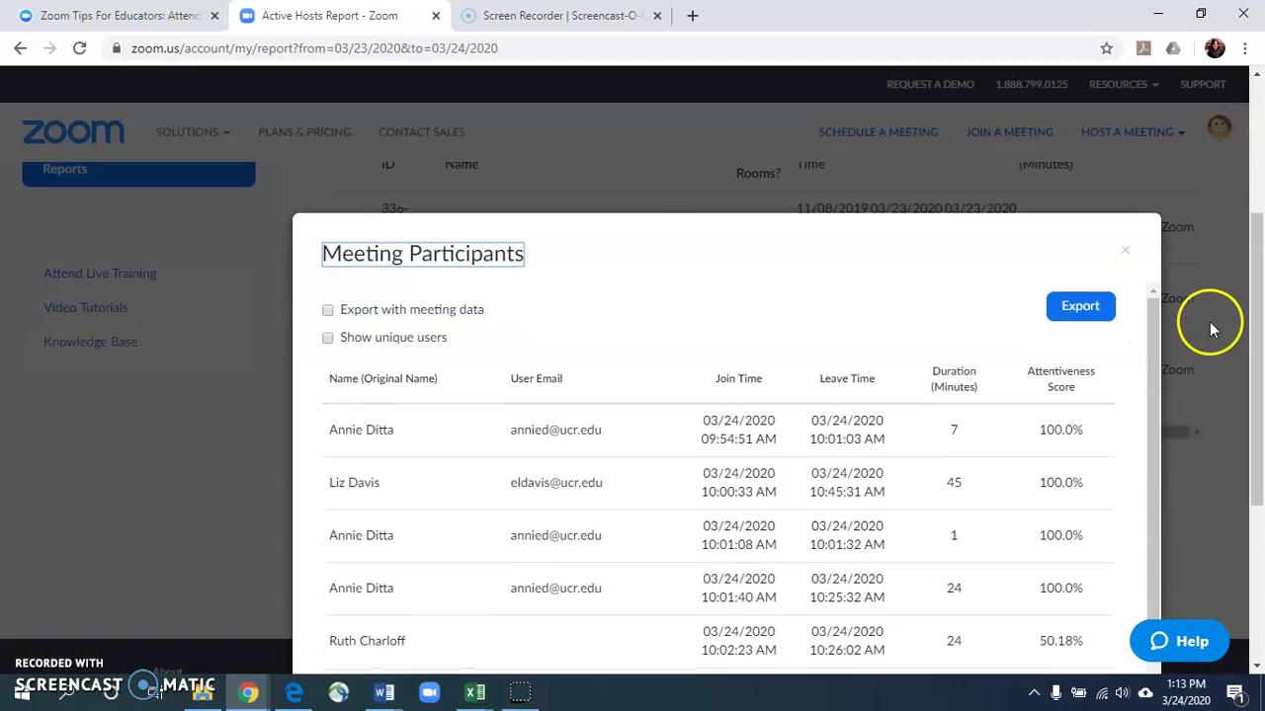
scroll(1190, 337, "down", 1)
scroll(771, 331, "up", 1)
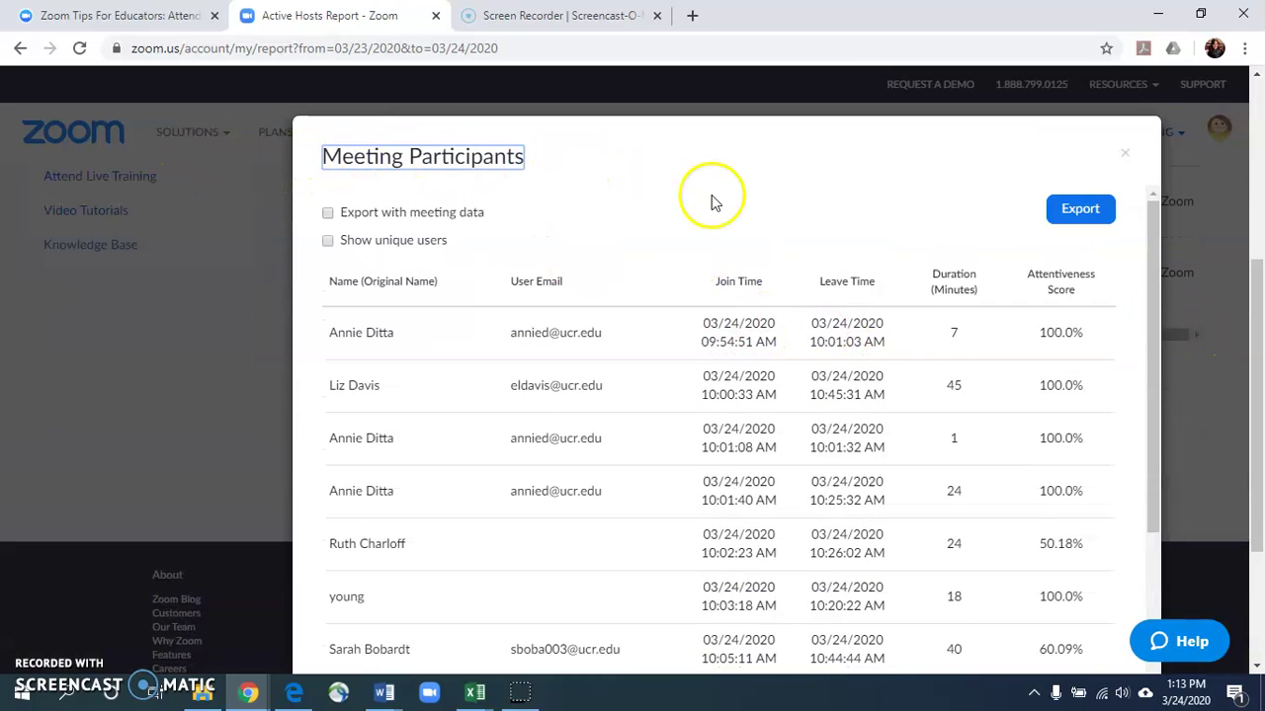
scroll(672, 208, "down", 1)
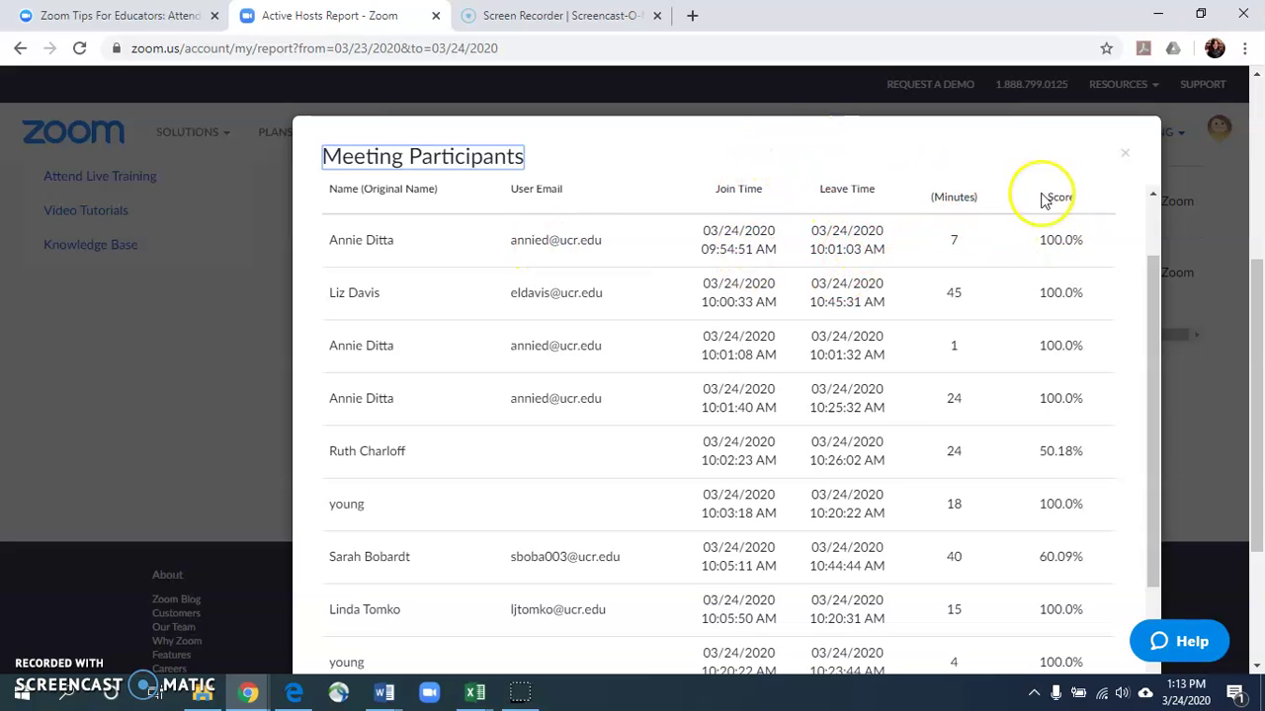
scroll(1045, 240, "up", 1)
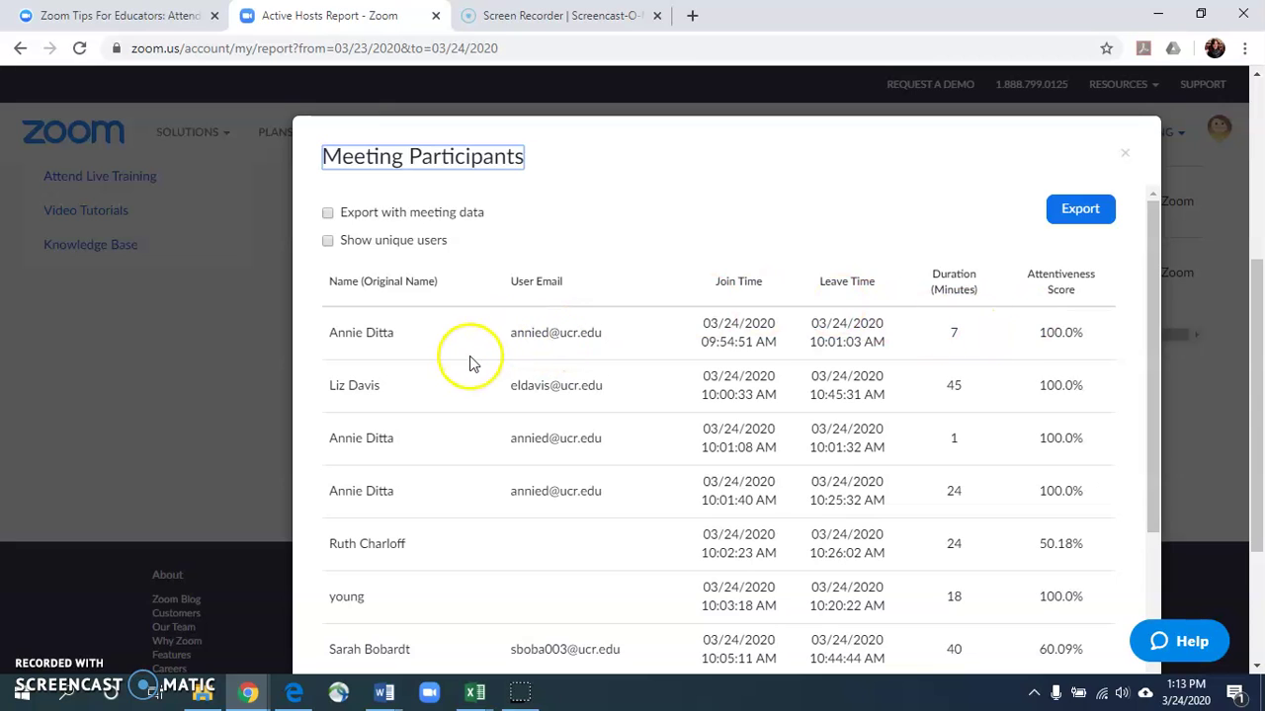
left_click(330, 330)
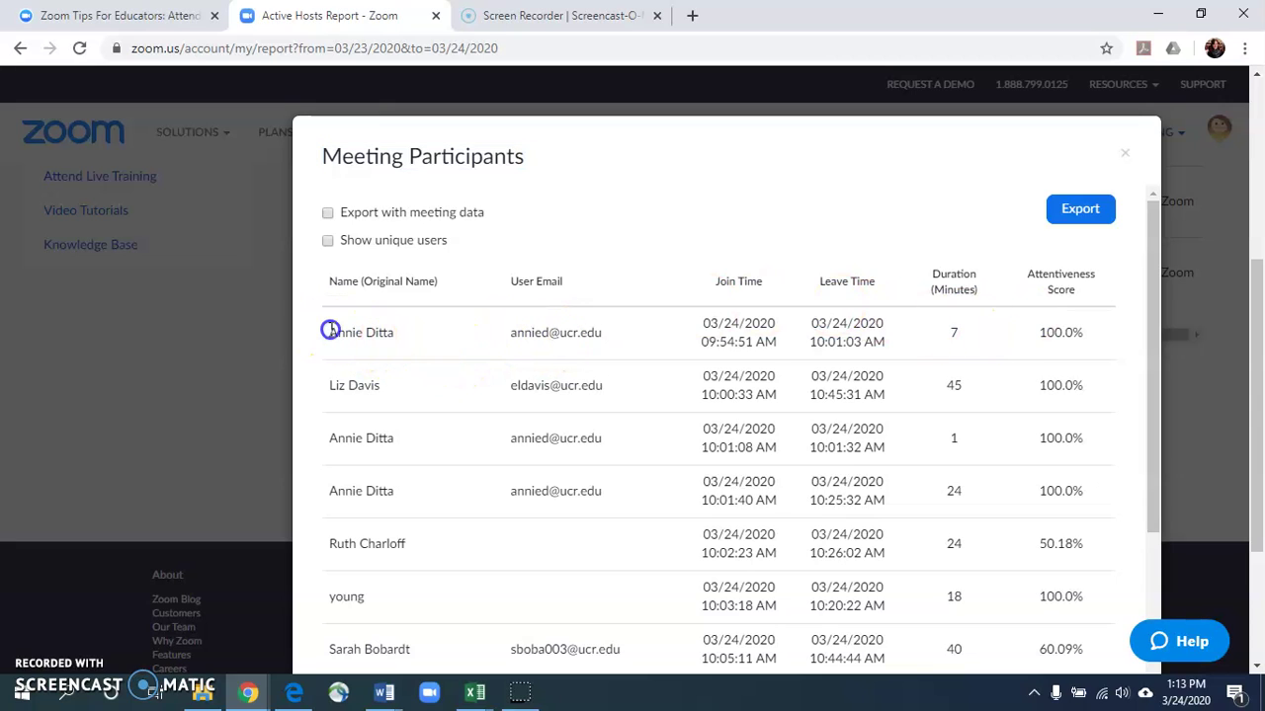
left_click(396, 335)
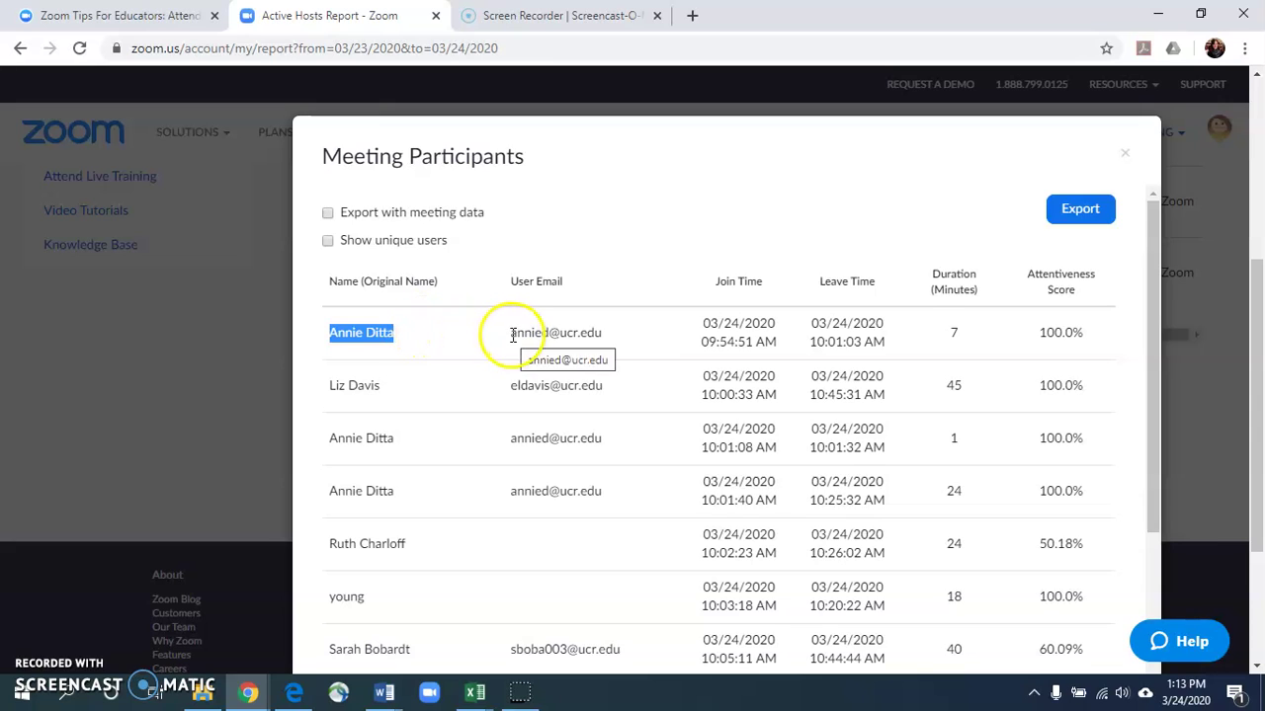
left_click_drag(512, 335, 559, 333)
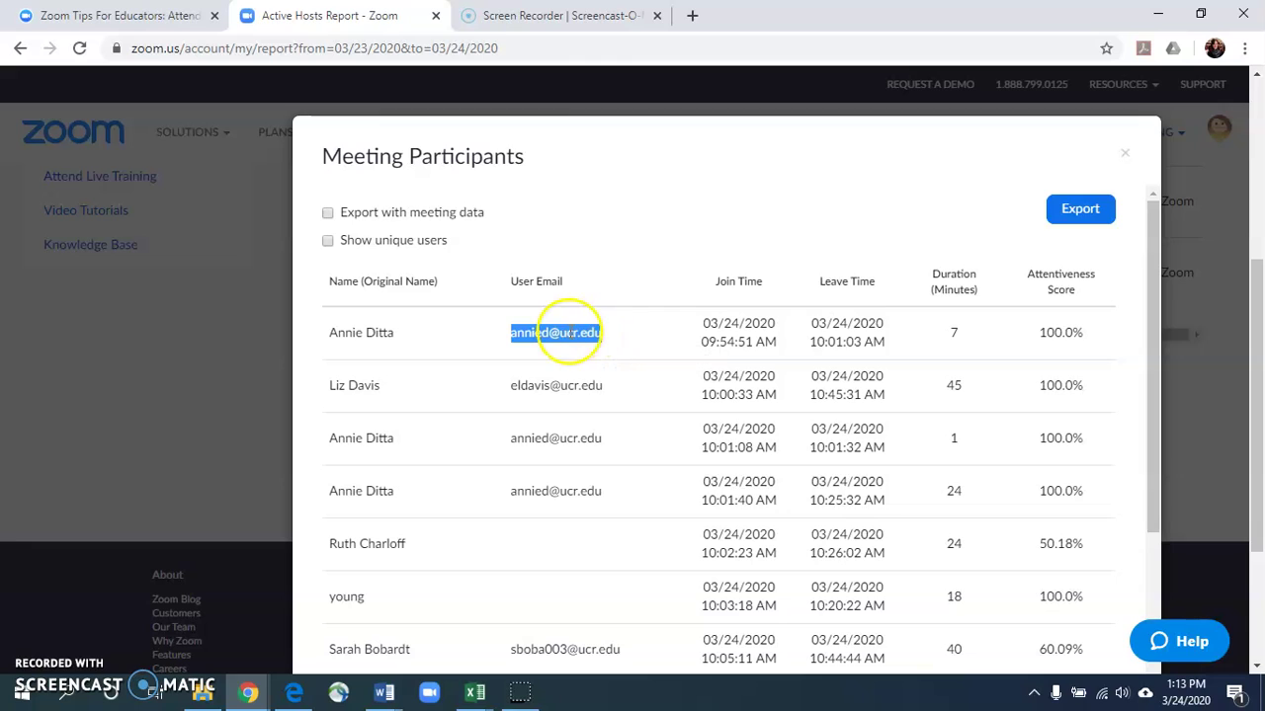
left_click(514, 333)
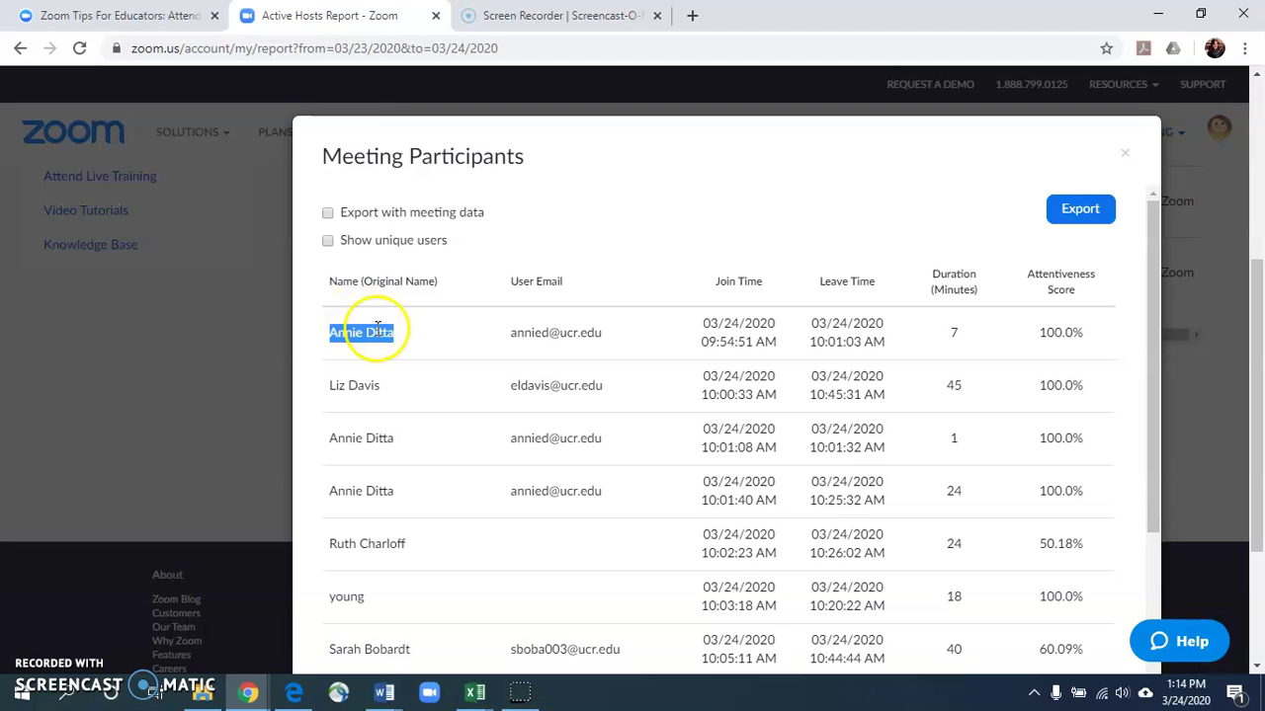
left_click(386, 439)
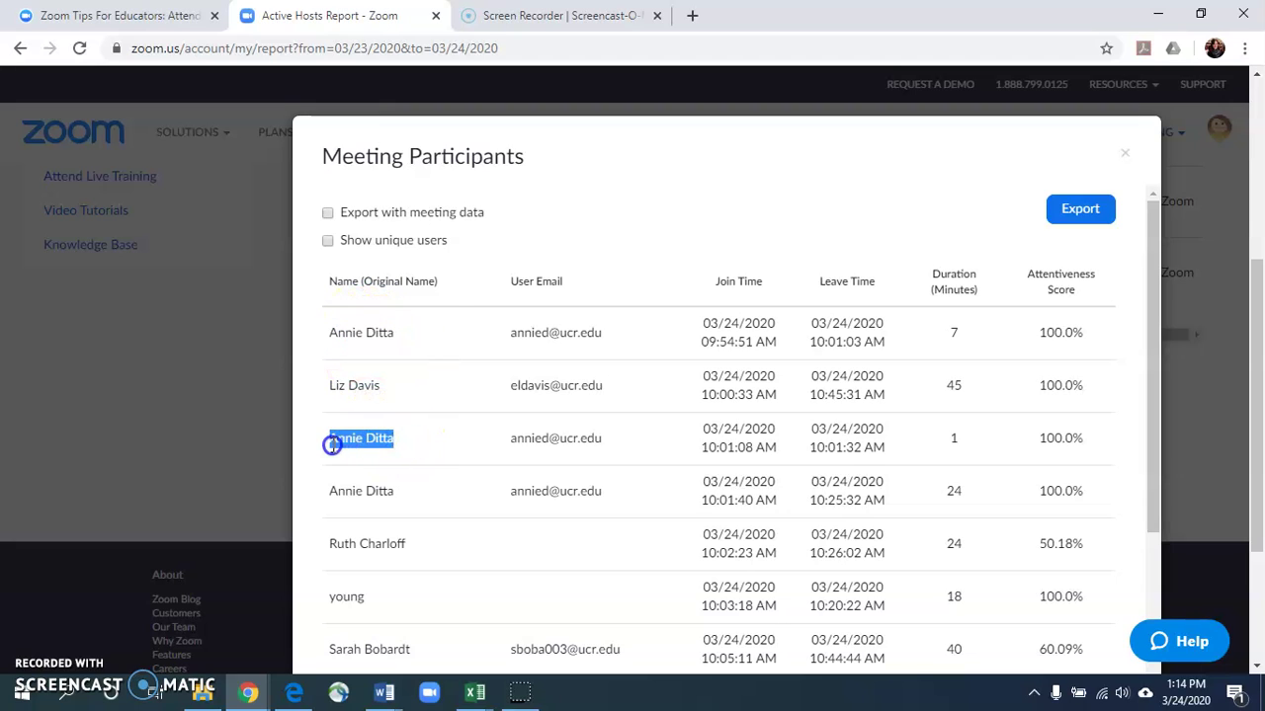
left_click_drag(405, 491, 359, 491)
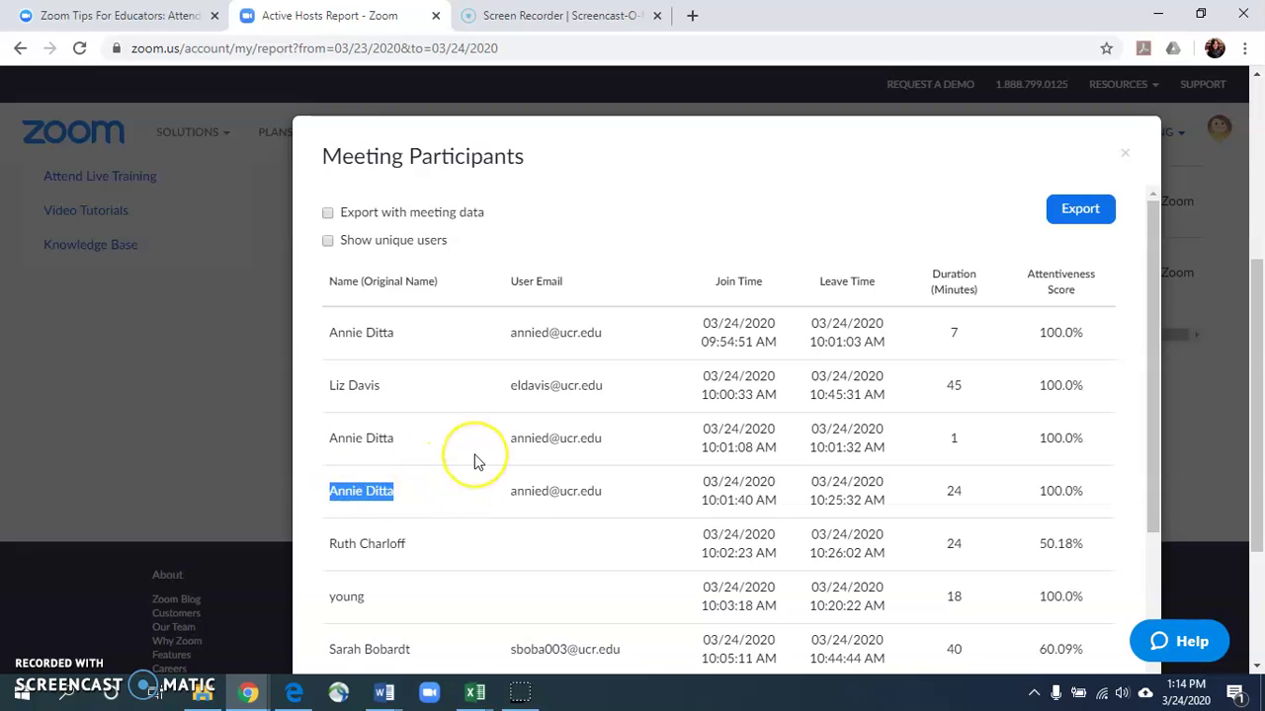
scroll(474, 462, "down", 1)
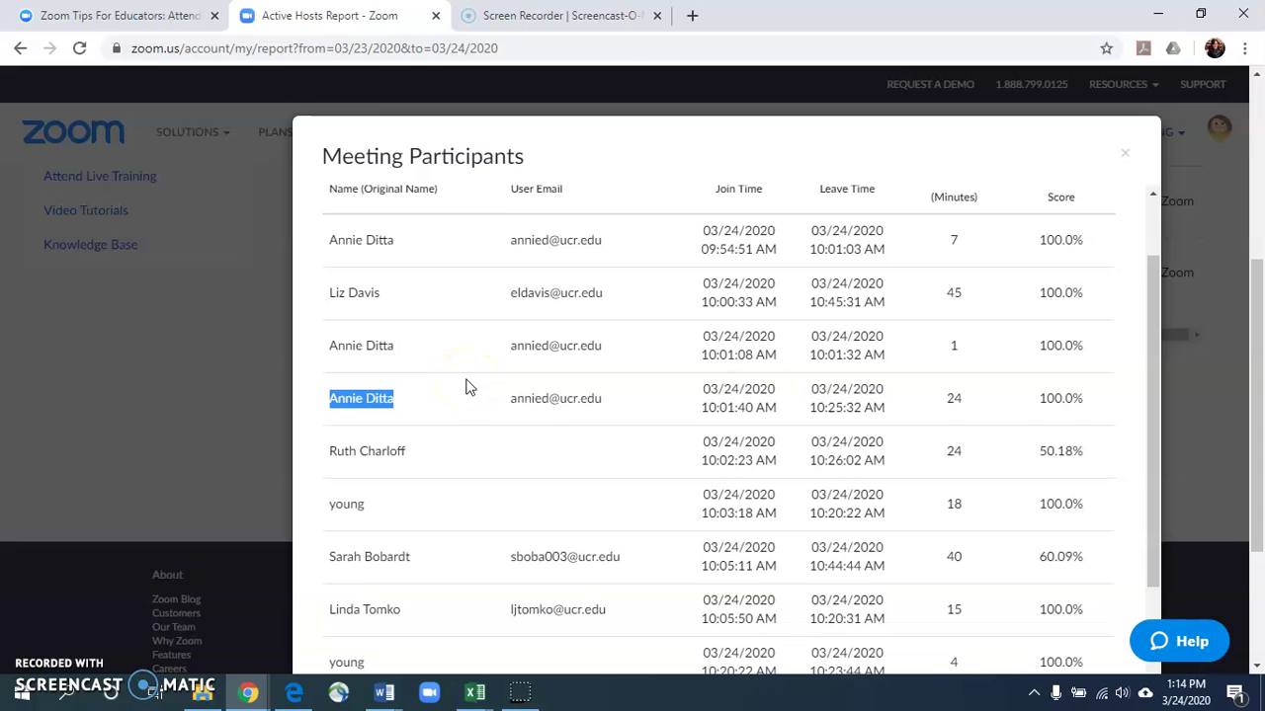
scroll(468, 386, "up", 1)
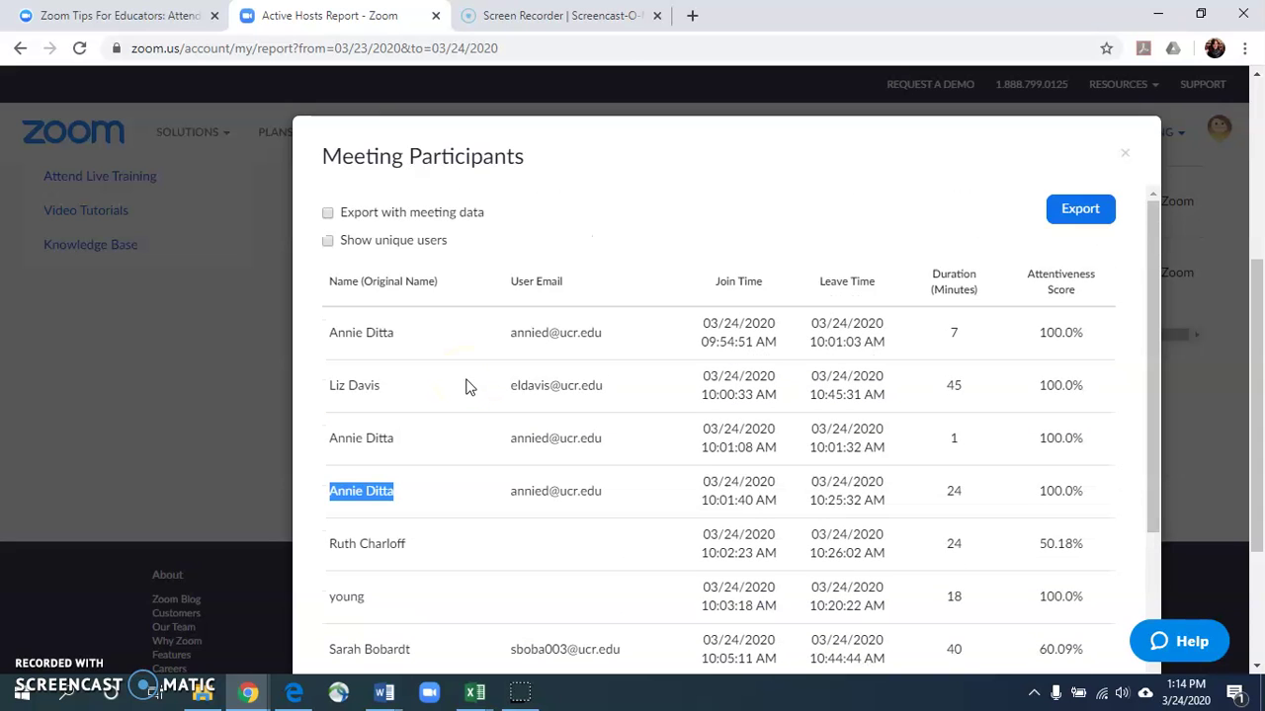
Restrict the meeting participants to unique users and export the list.
left_click(327, 241)
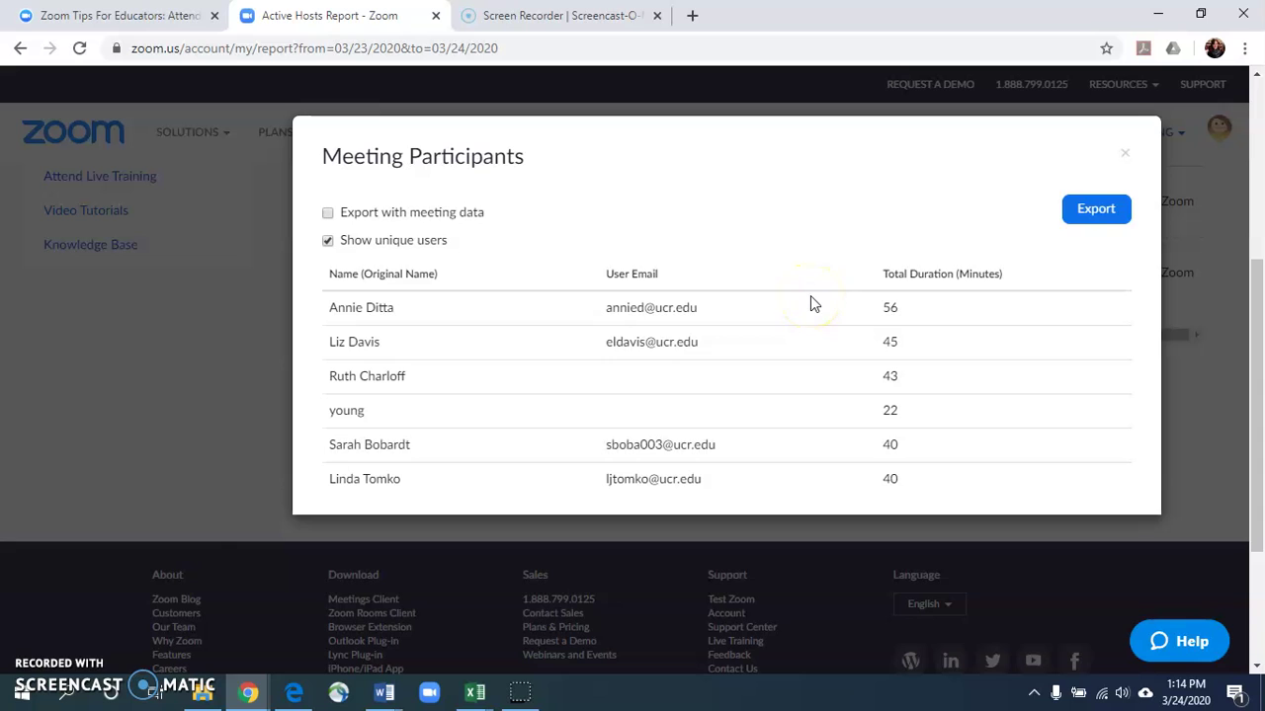
left_click(1094, 219)
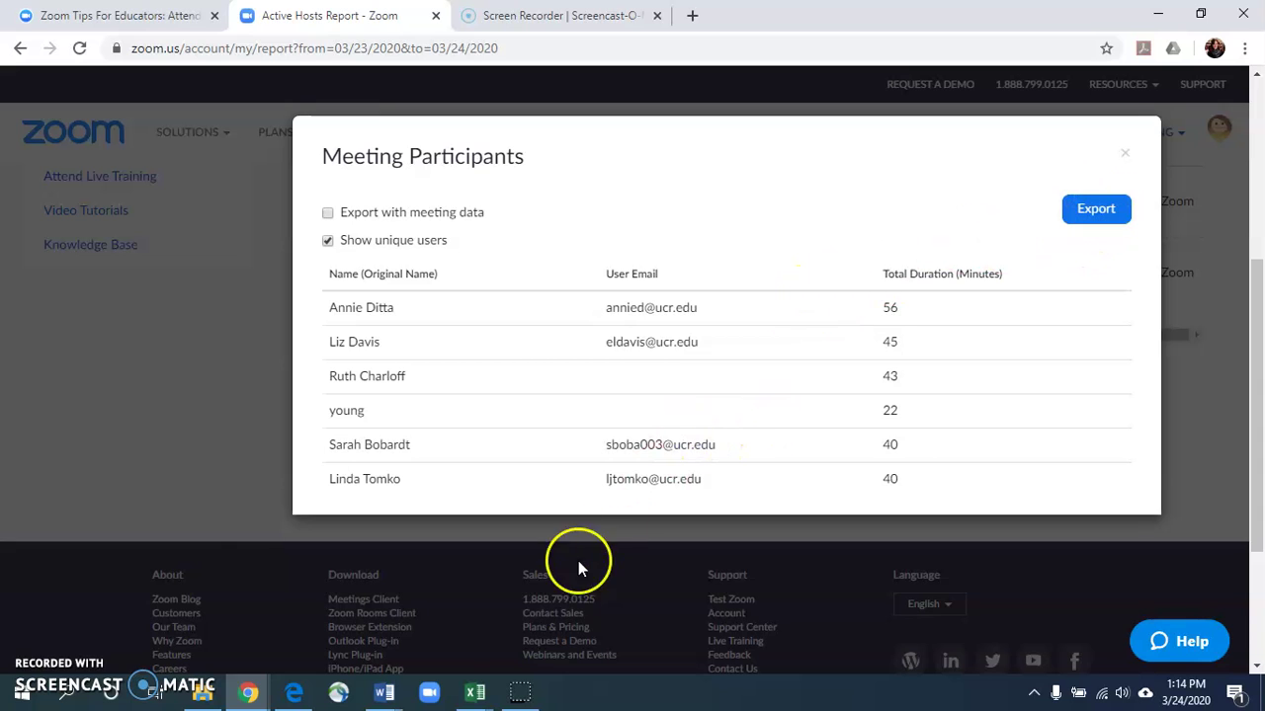
Switch to the participants workbook in Excel and clear the participation/attendance header and values in D1:D8.
mouse_move(474, 691)
left_click(664, 637)
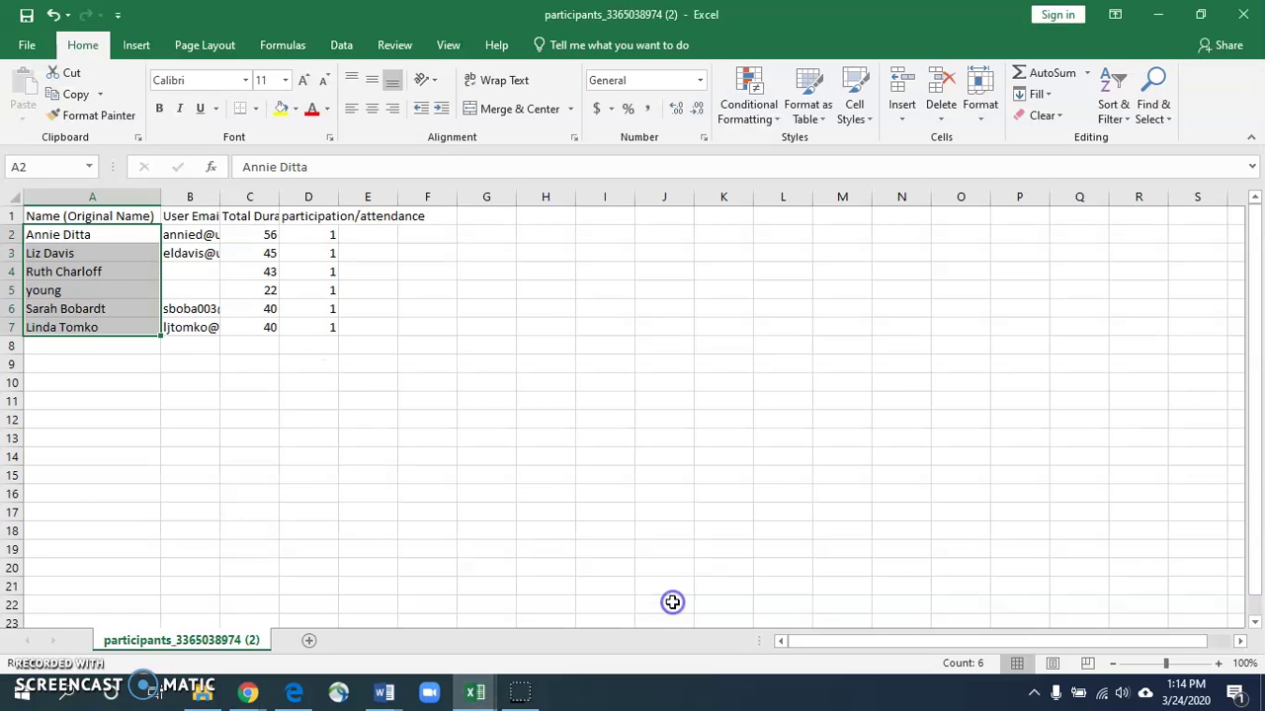
left_click_drag(320, 218, 327, 336)
key("Delete")
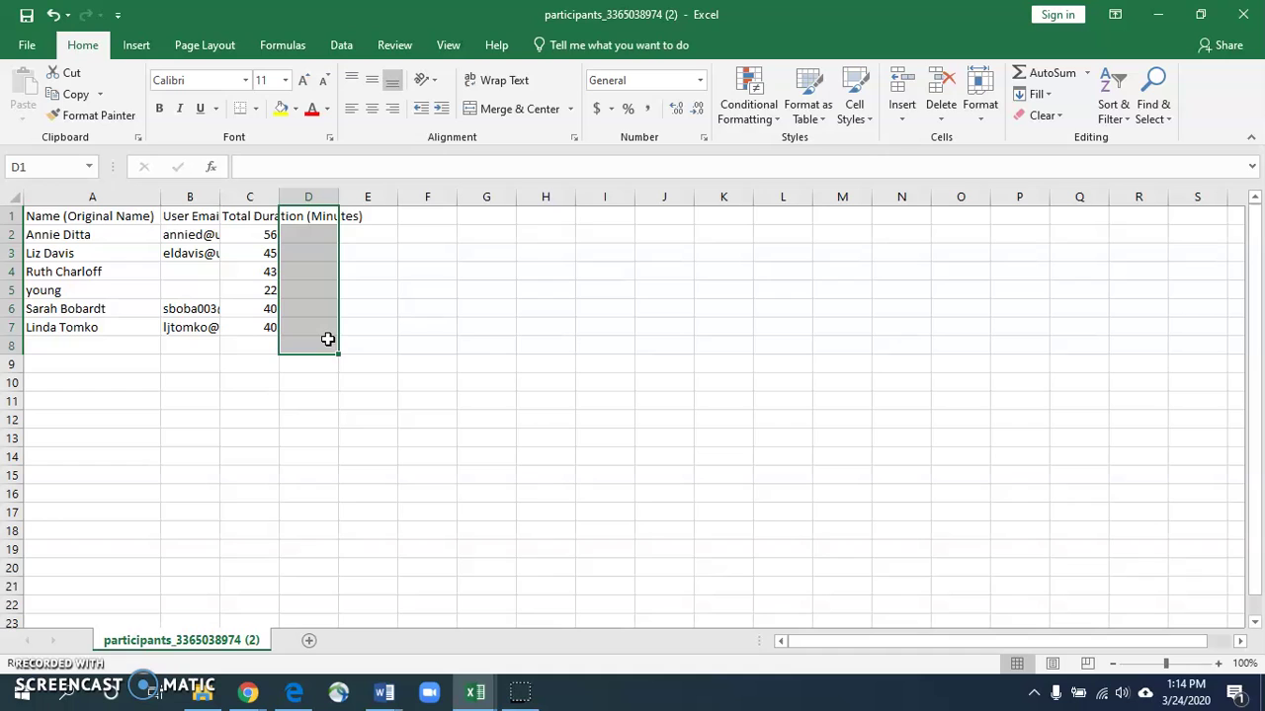
left_click(456, 358)
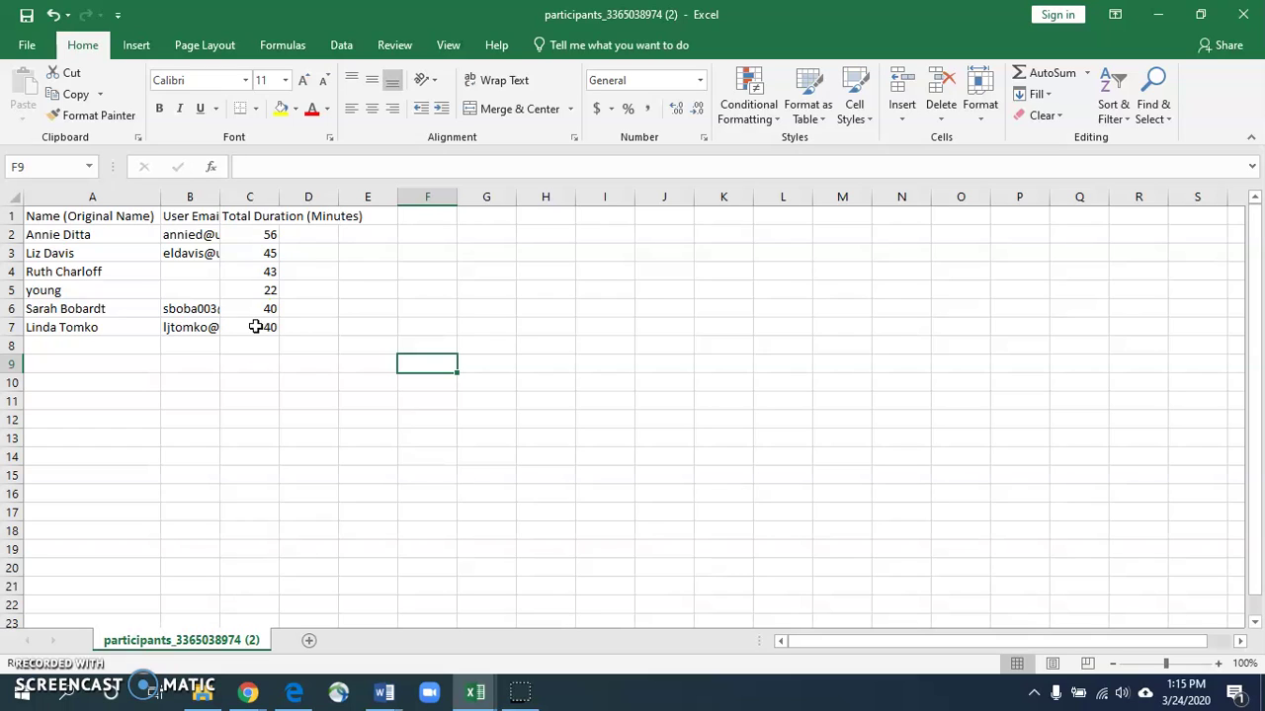
Select the last participant's total duration in cell C7.
left_click(249, 332)
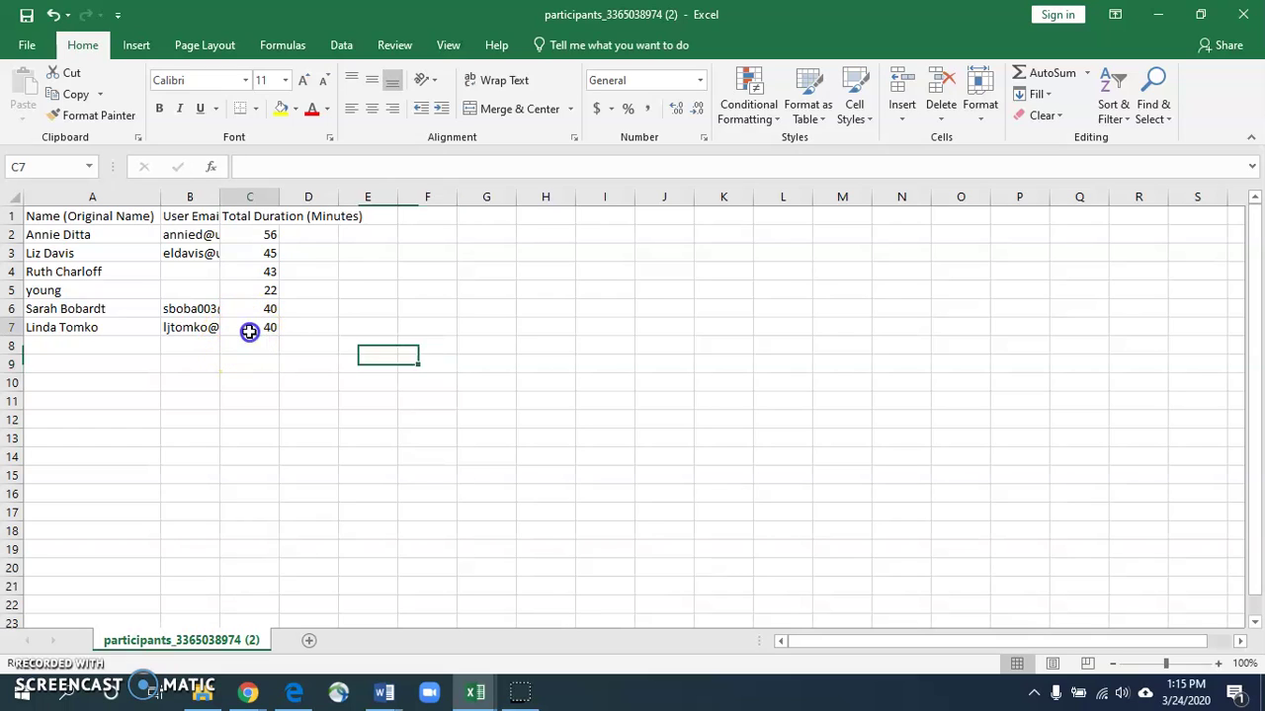